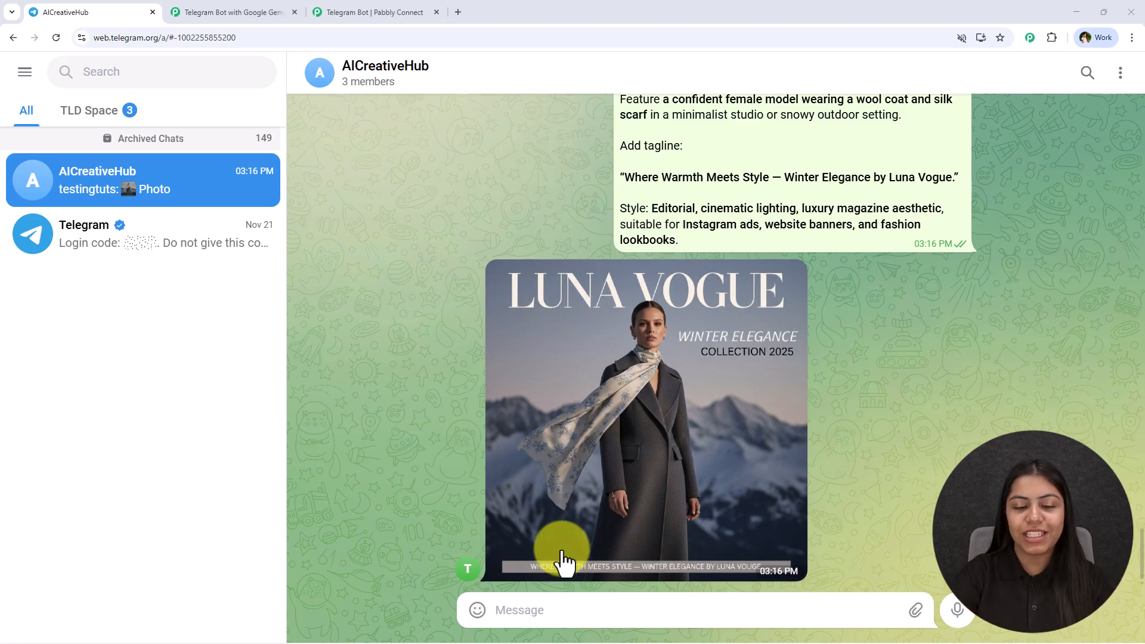
Send the AICreativeHub group a prompt for a futuristic VoltEdge Electronics V-One Smartwatch poster in black, neon blue and silver, tagline “Power. Precision. Performance.”
left_click(538, 606)
type("Design a futuristic tech poster for VoltEdge Electronics launching the V-One Smartwatch.  Use black, neon blue, and silver tones to highlight innovation and precision.  Feature a close-up of the watch face with glowing UI elements, showcasing fitness, notifications, and time.  Add tagline:  \"Power. Precision. Performance.\"  Style: Modern, high-contrast, tech aesthetic, suitable for social ads and landing pages.")
key("Return")
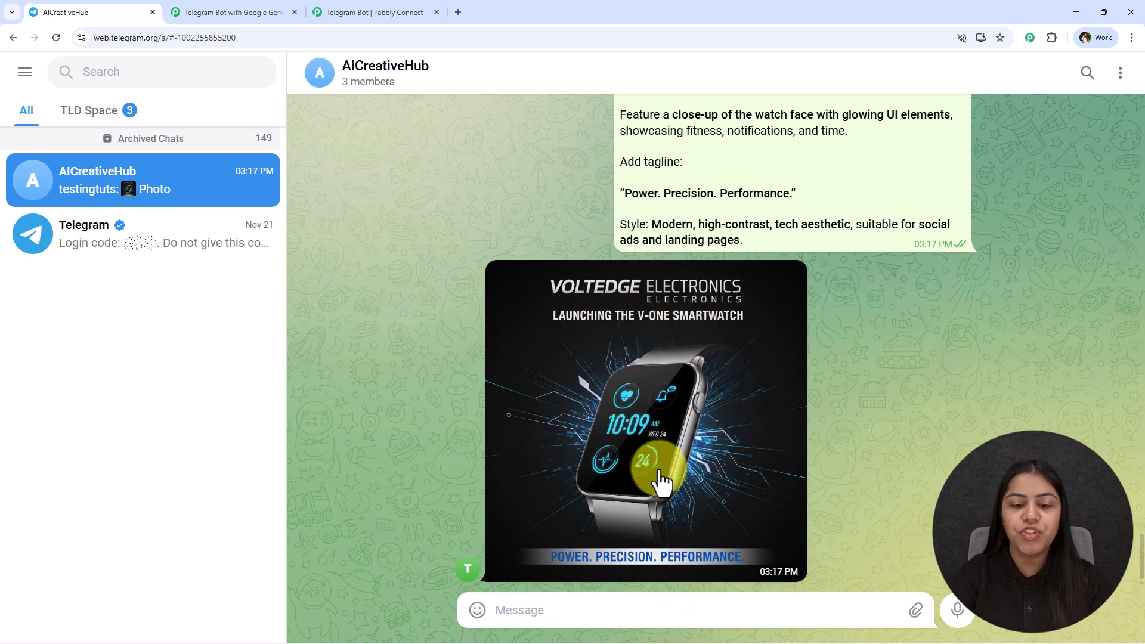
Review the smartwatch prompt and poster in the group chat alongside the finished Telegram Bot with Google Gemini workflow in Pabbly Connect
scroll(673, 409, "up", 3)
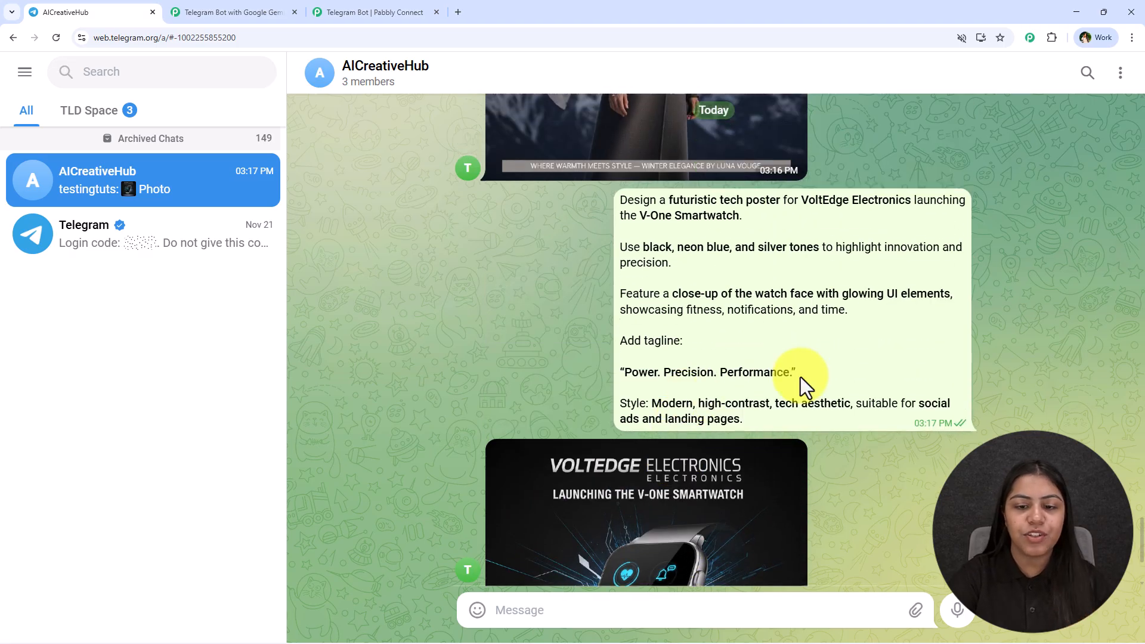
left_click_drag(620, 358, 834, 386)
left_click(427, 323)
scroll(427, 323, "down", 3)
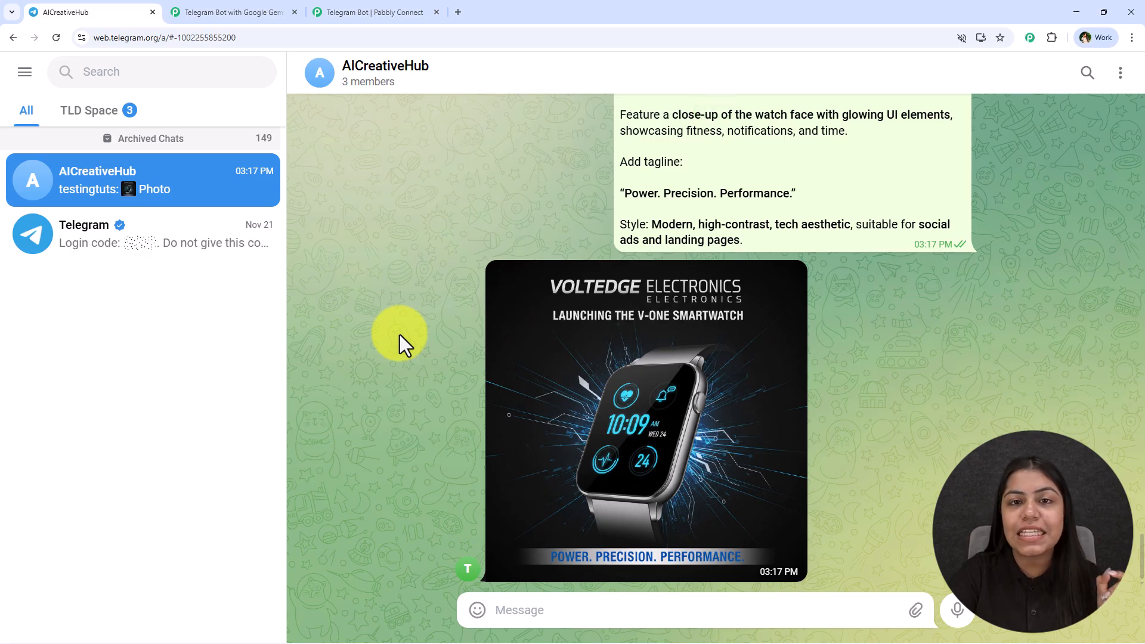
left_click(288, 10)
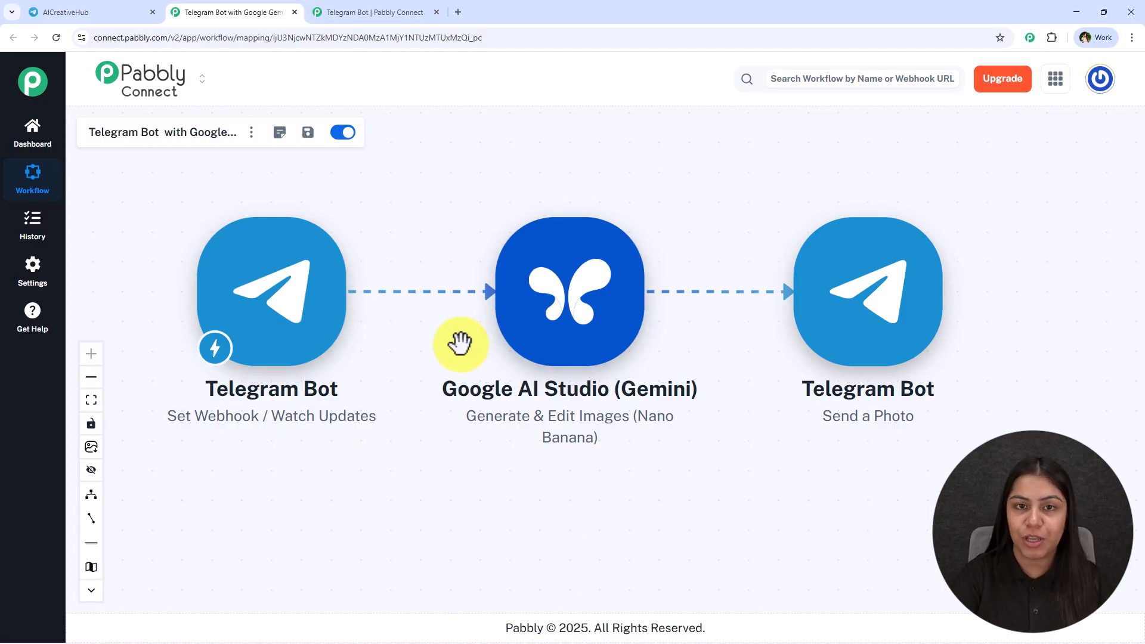
key("ctrl+1")
scroll(577, 256, "up", 4)
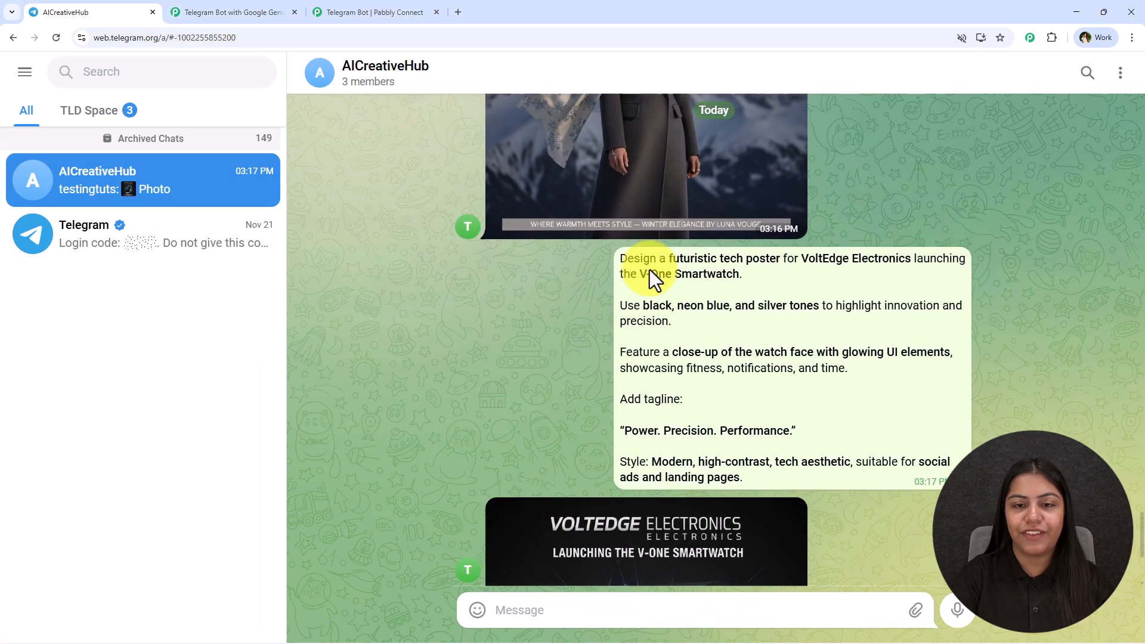
left_click_drag(617, 261, 751, 471)
left_click(585, 371)
scroll(586, 371, "down", 2)
left_click(274, 12)
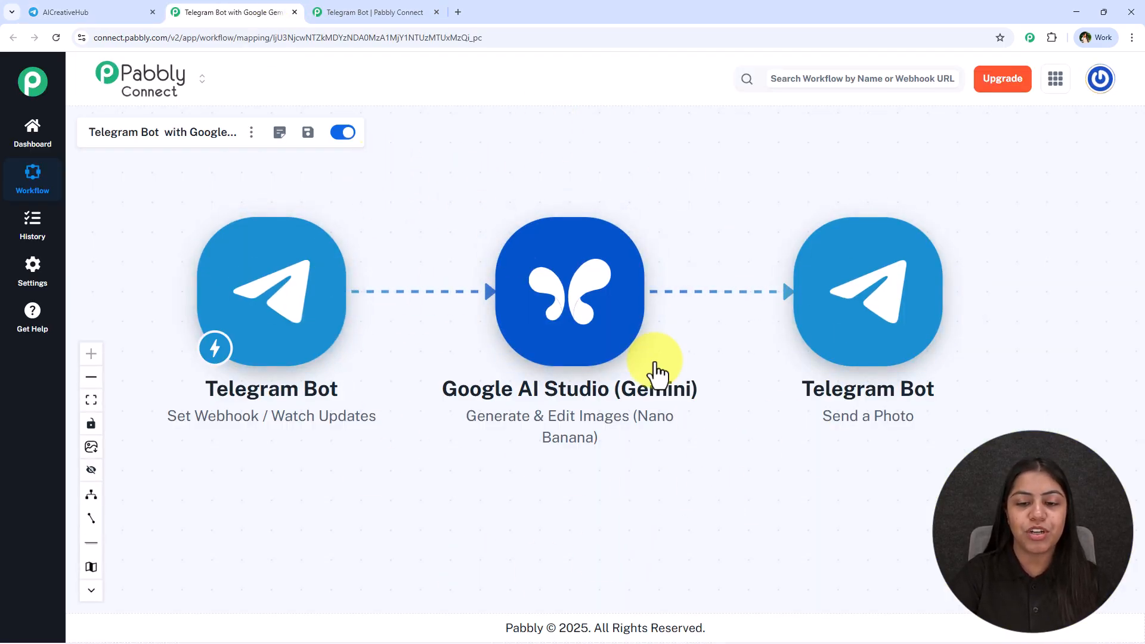
left_click(146, 13)
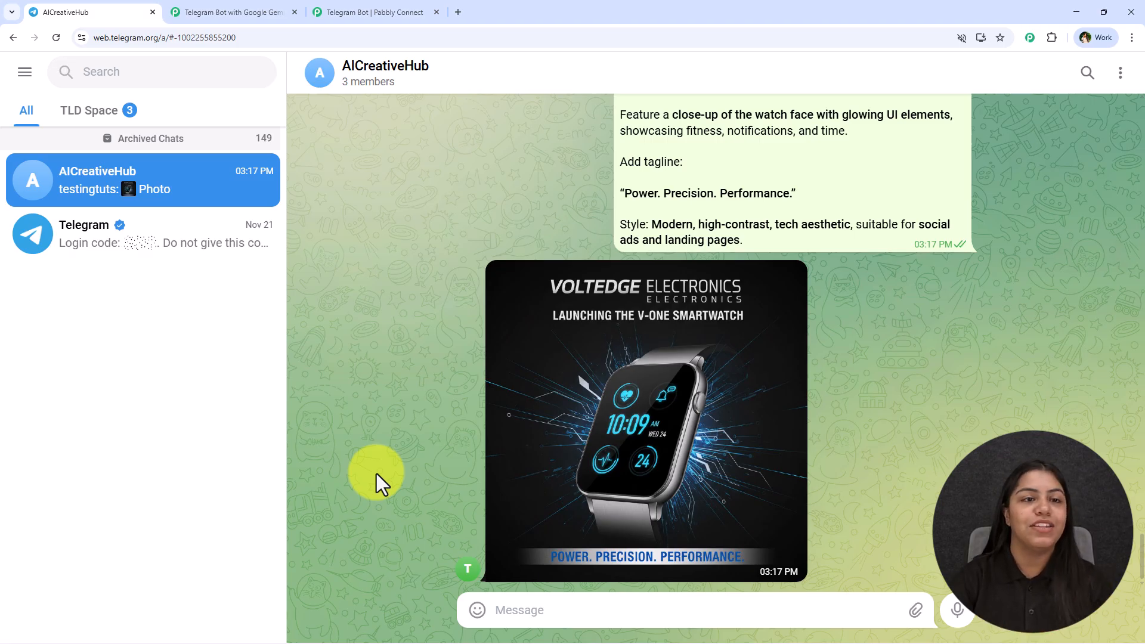
View the Pabbly Connect landing page at pabbly.com/connect/inr/ for its sign-up option, and close it again
left_click(382, 12)
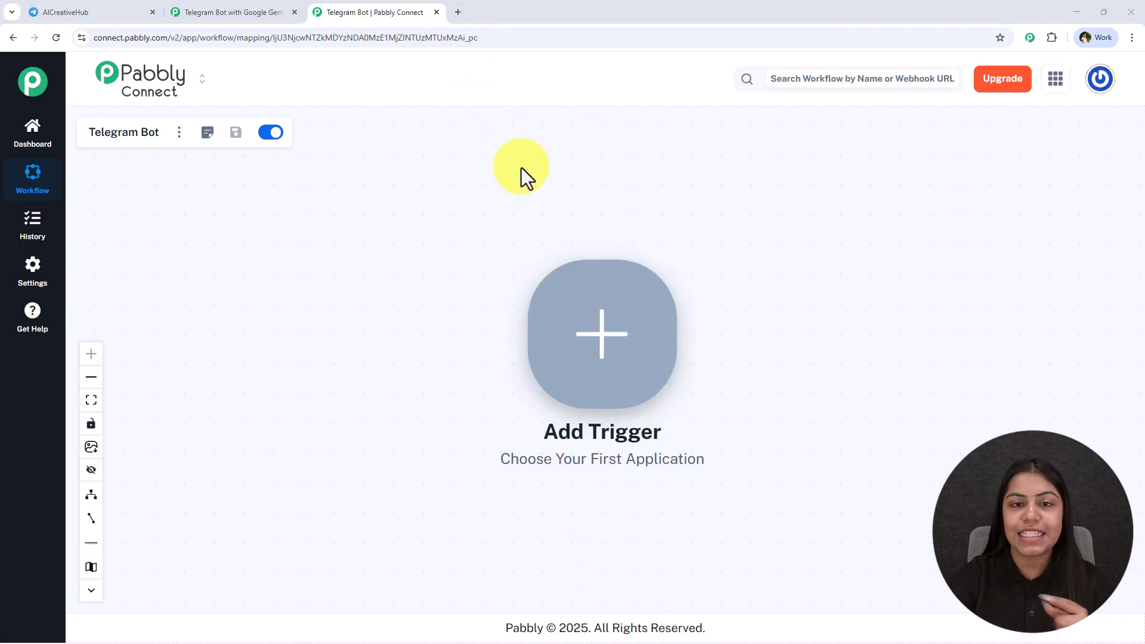
left_click(458, 12)
type("pabbly.com/connect/inr/")
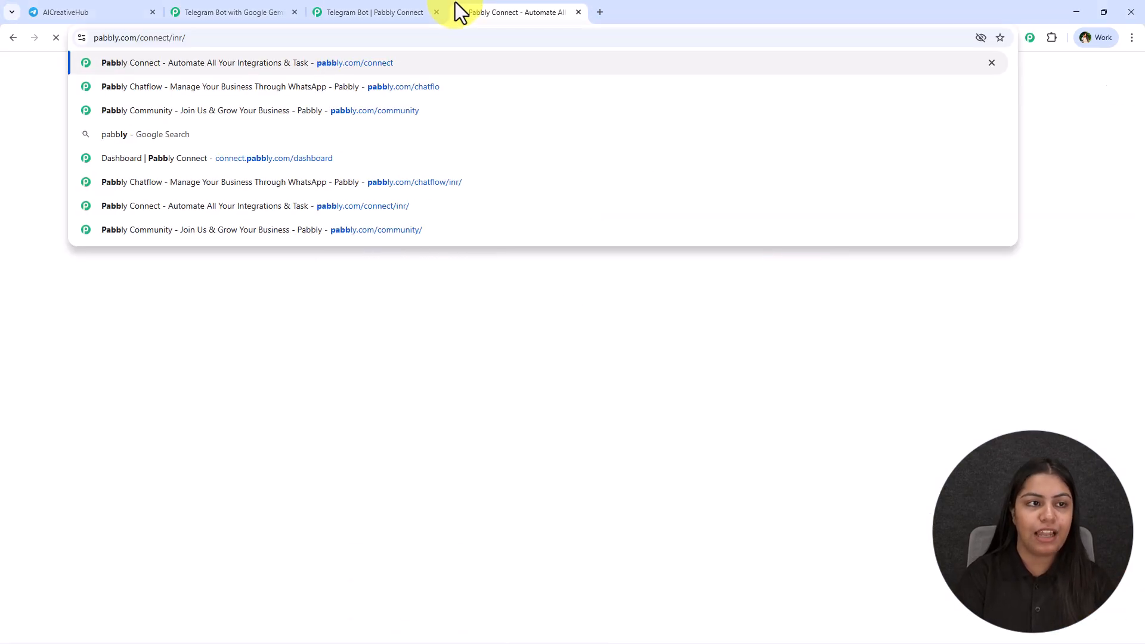
key("Return")
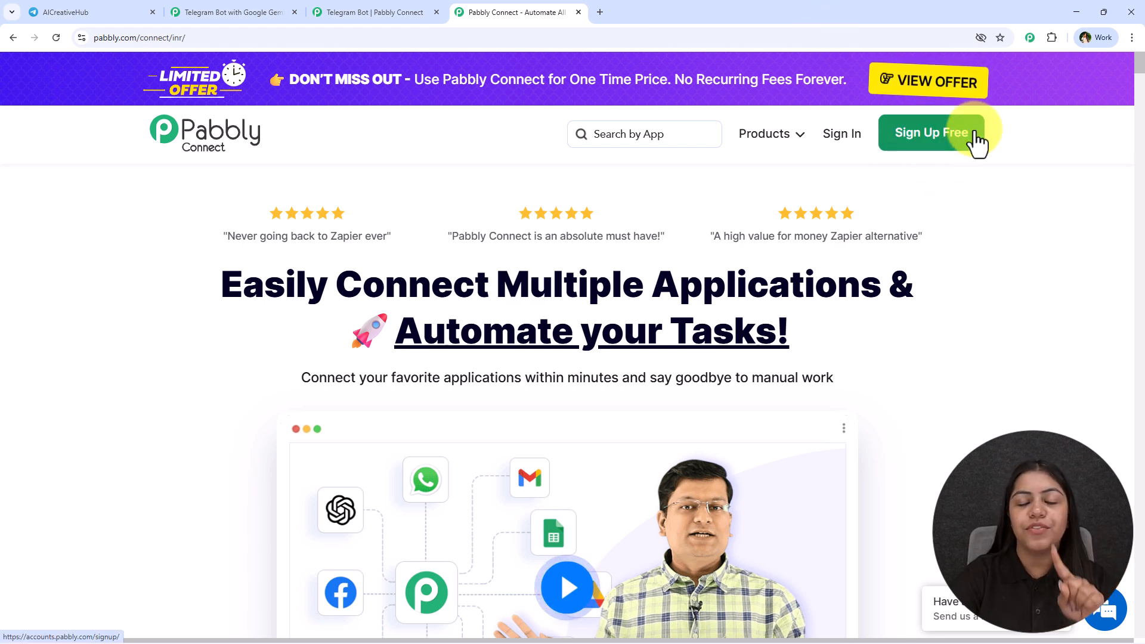
mouse_move(785, 85)
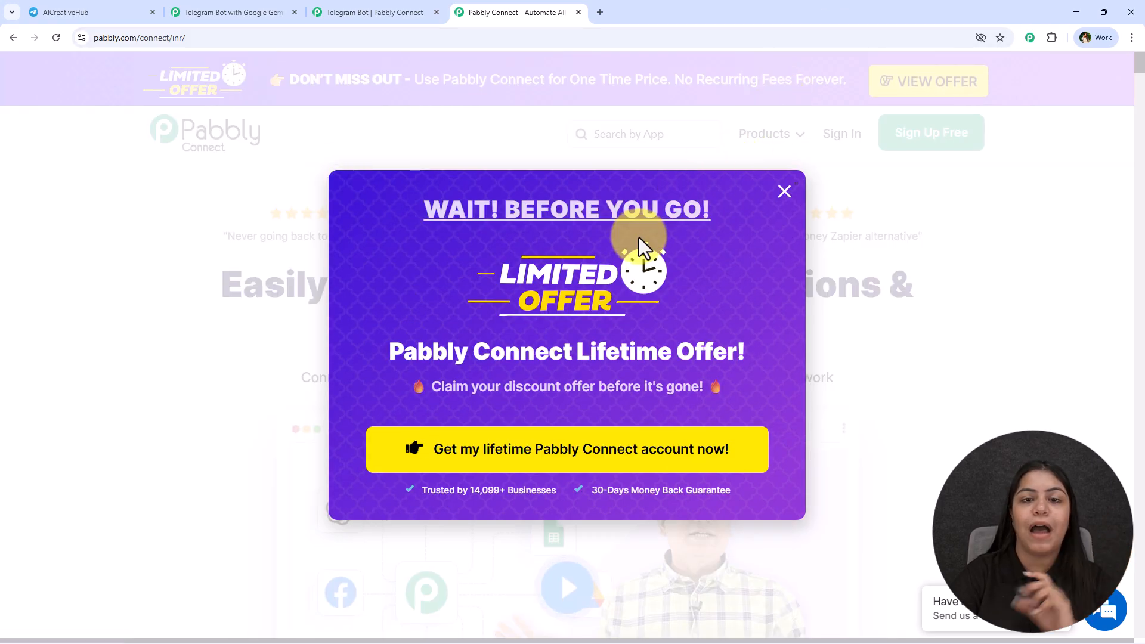
left_click(577, 12)
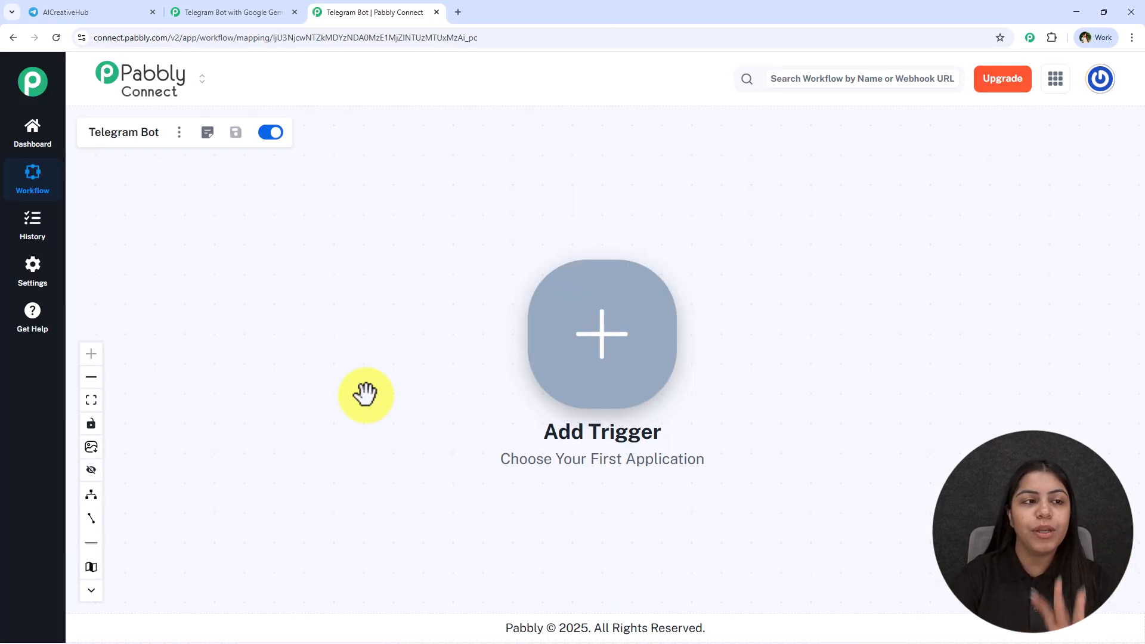
Revisit the poster exchange in the Telegram chat and the steps of the finished Gemini workflow
left_click(132, 12)
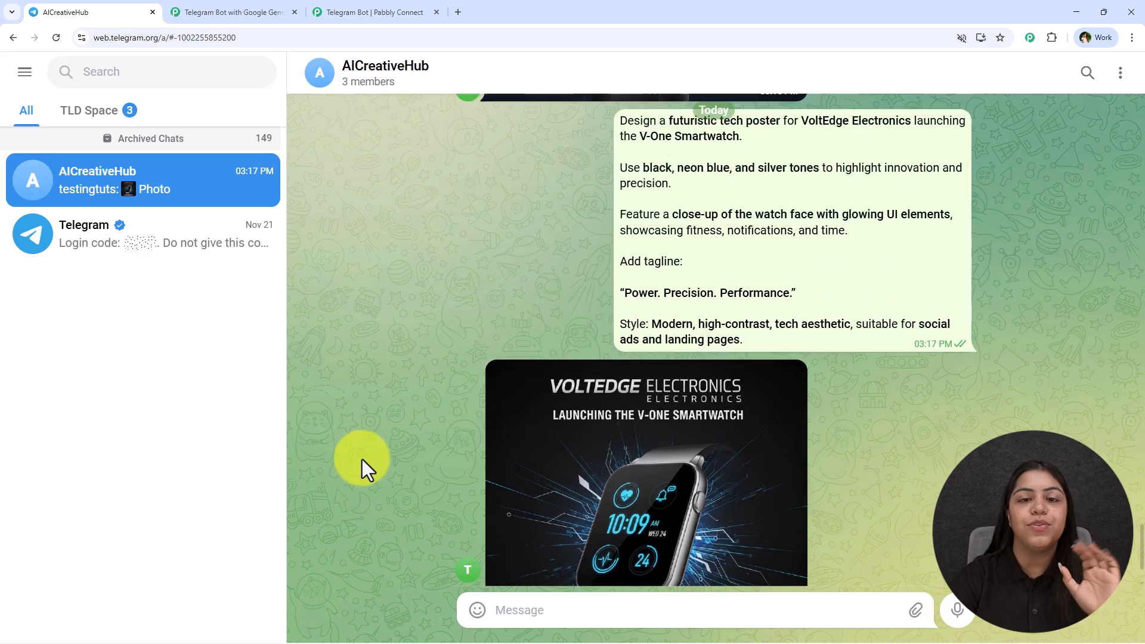
left_click(331, 11)
left_click(249, 11)
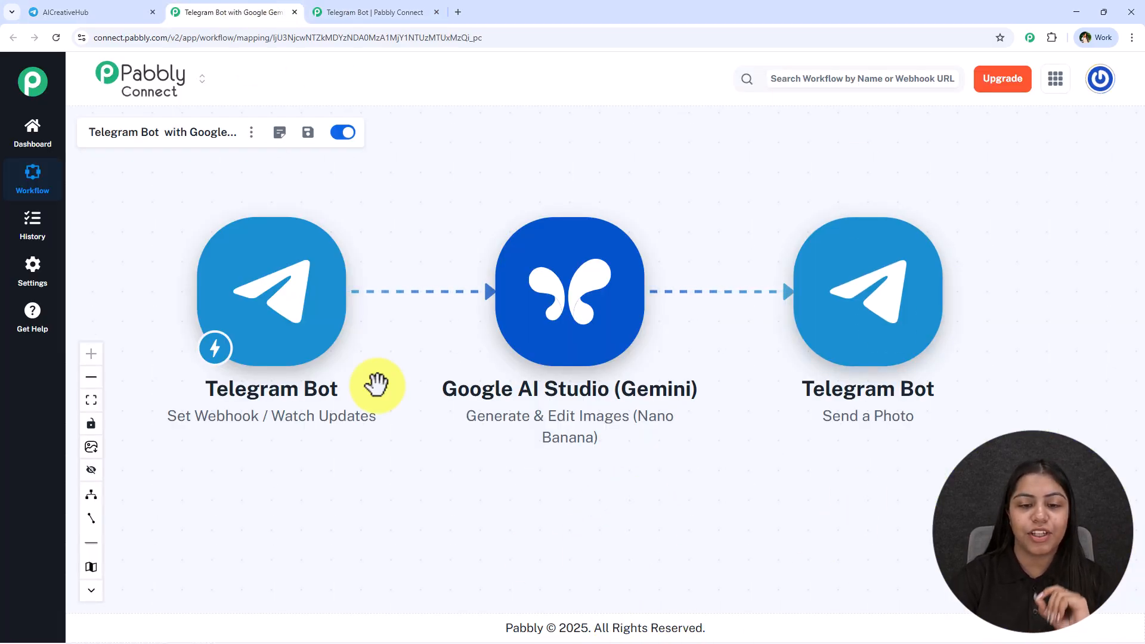
In the empty Telegram Bot workflow, add Telegram Bot as the trigger app with the event Set Webhook / Watch Updates
left_click(421, 10)
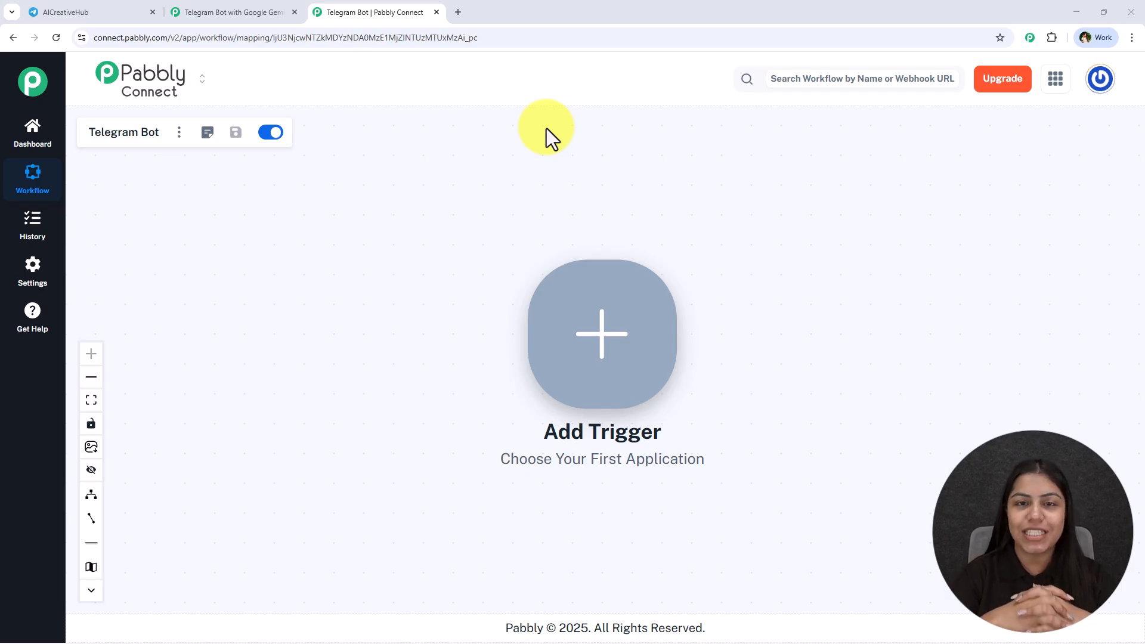
left_click_drag(832, 411, 473, 379)
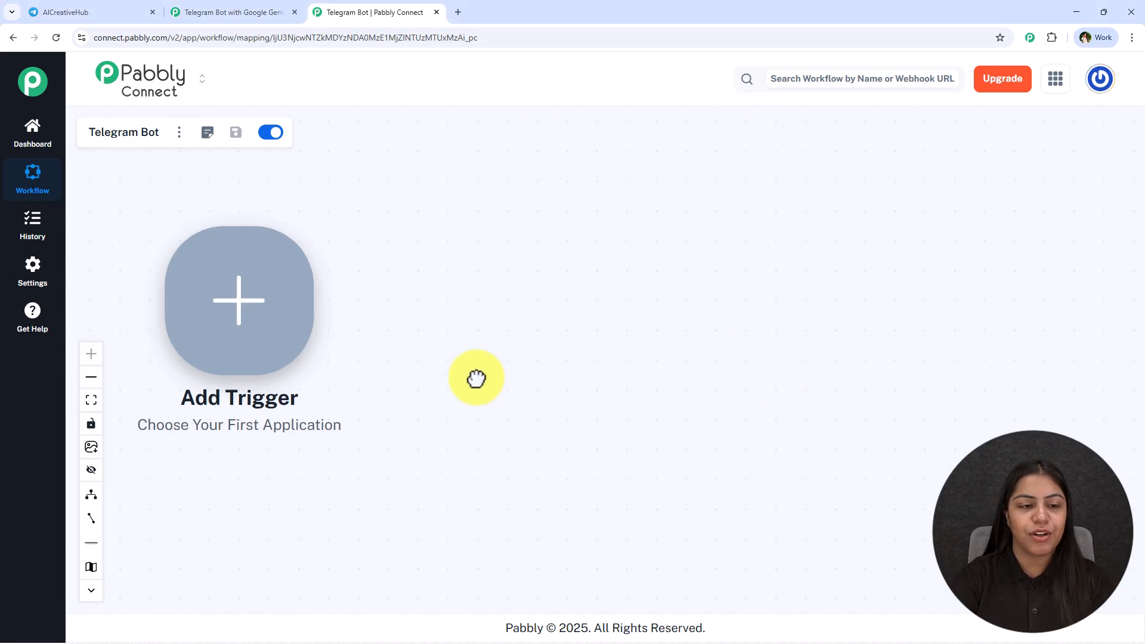
left_click(293, 320)
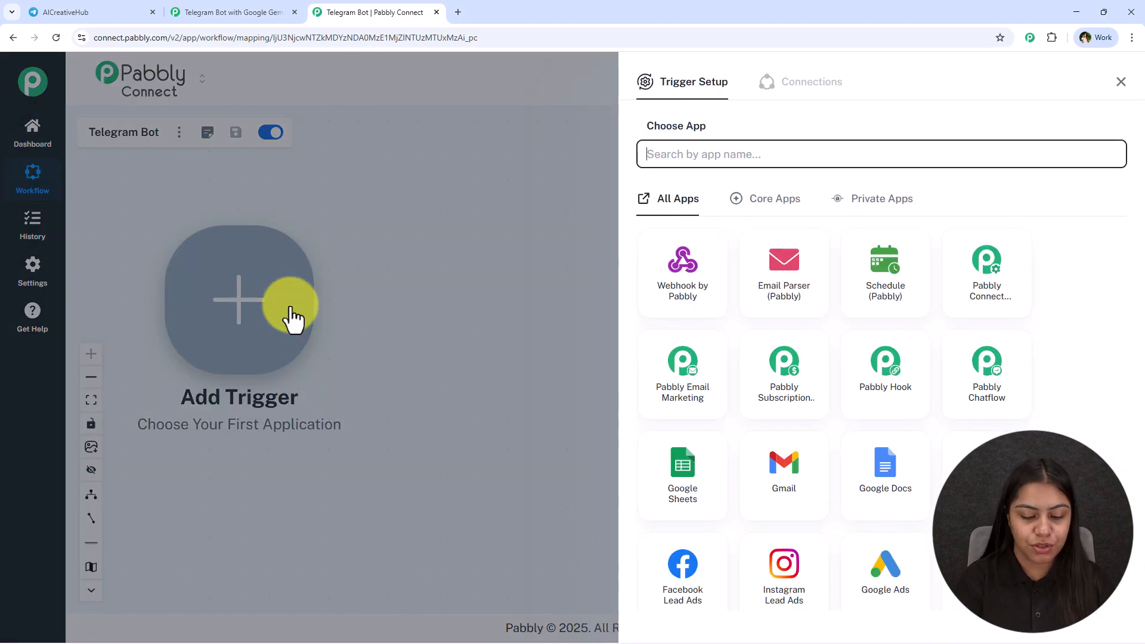
type("Tele")
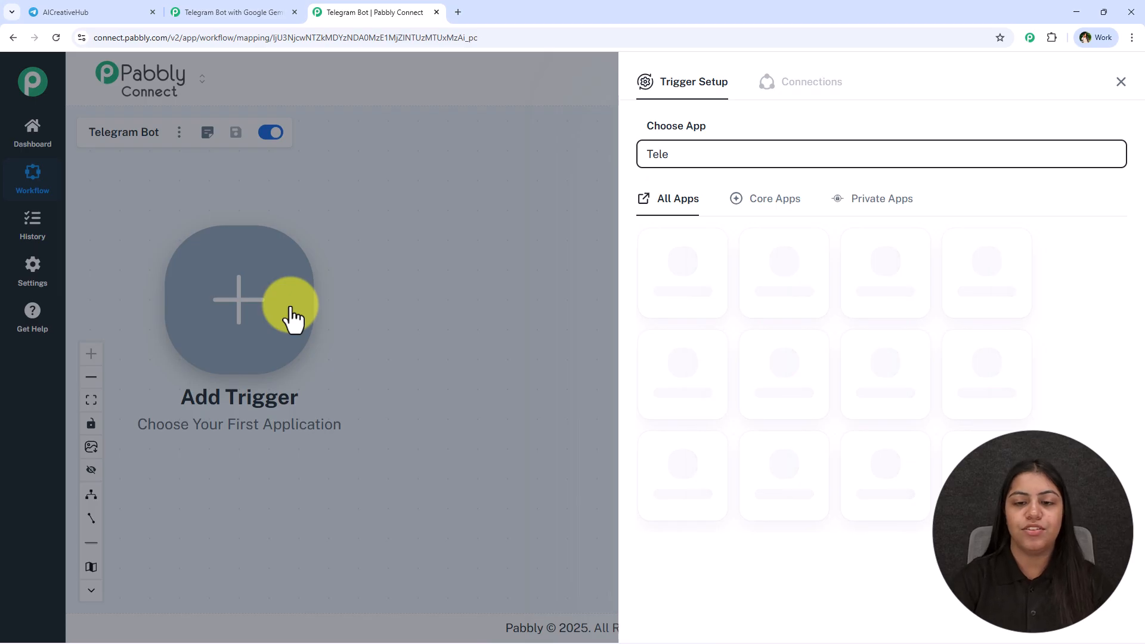
left_click(779, 289)
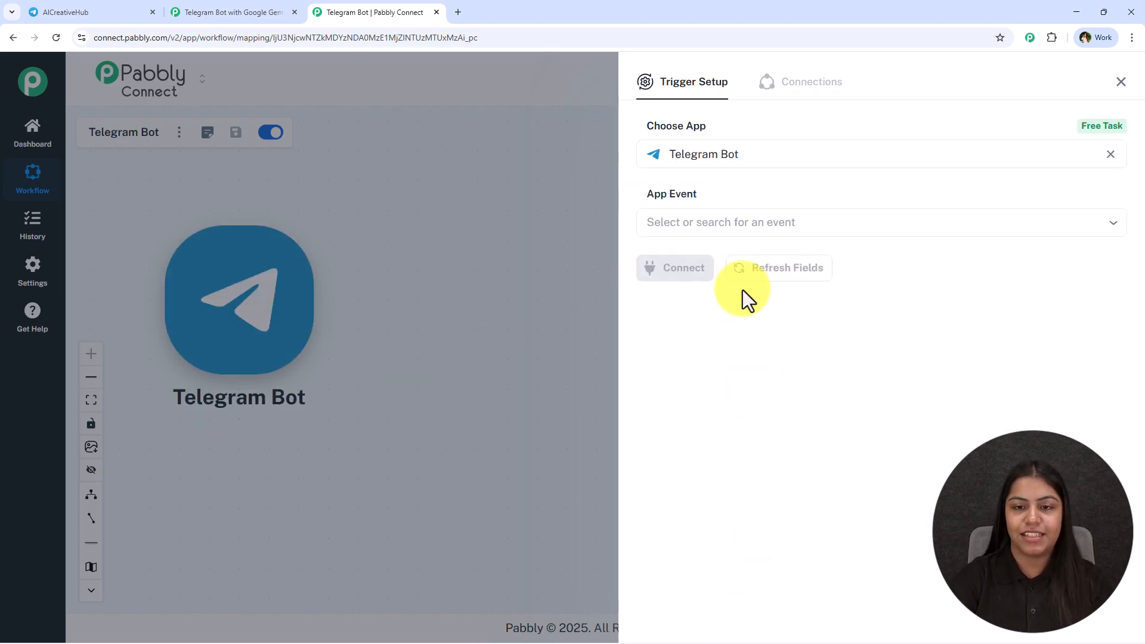
left_click(741, 231)
left_click(731, 273)
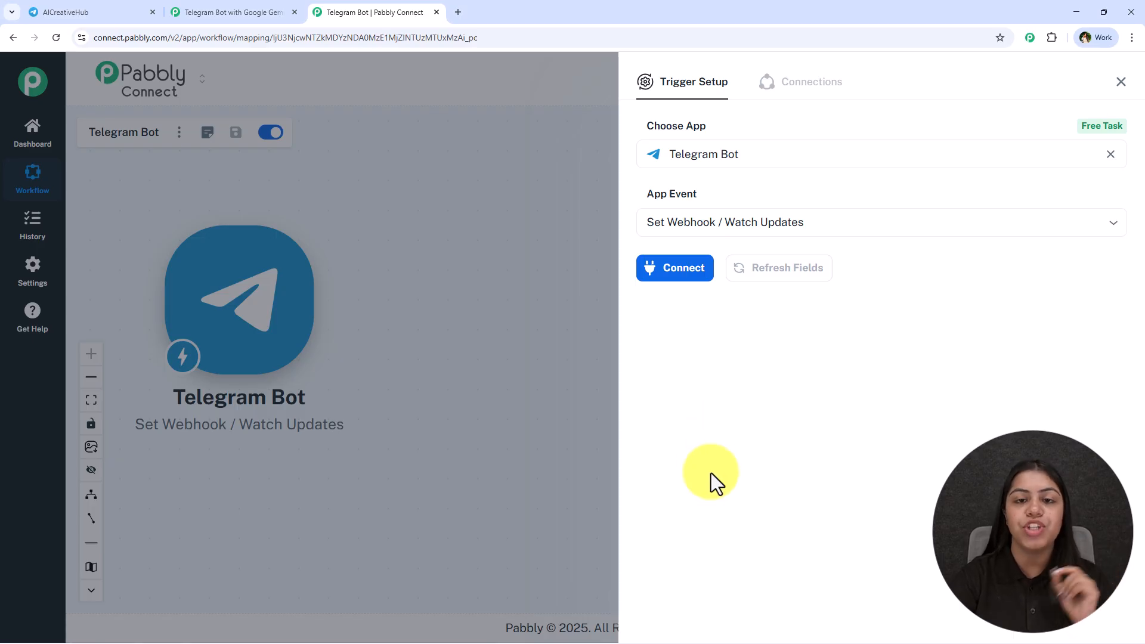
Start adding a new Telegram Bot connection for the trigger, going as far as its token field
left_click(670, 234)
left_click(674, 271)
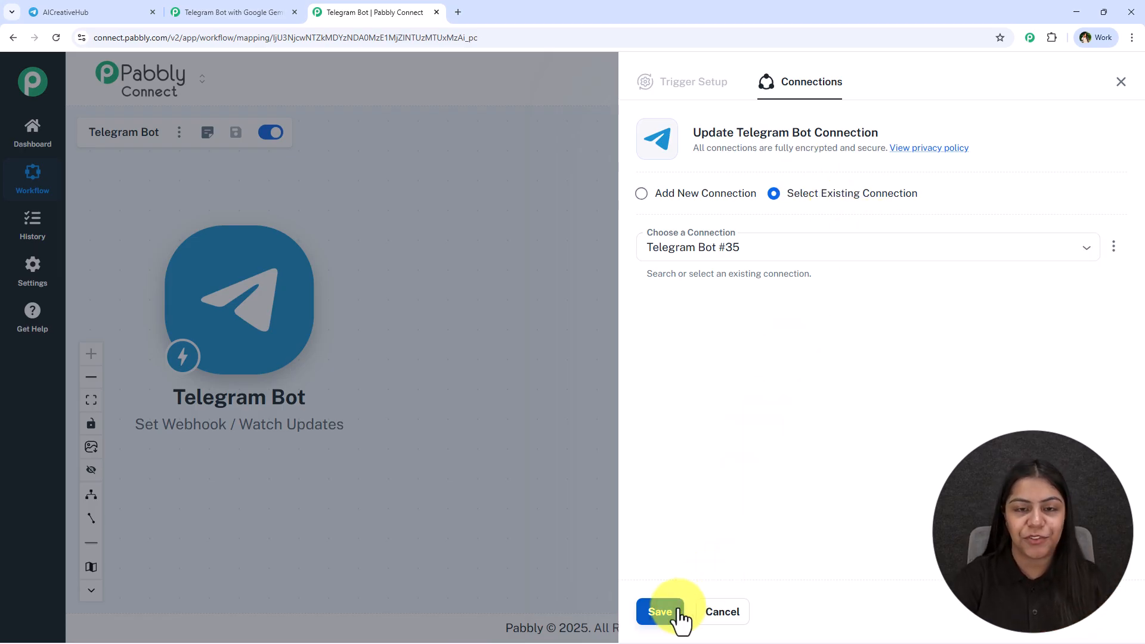
left_click(705, 195)
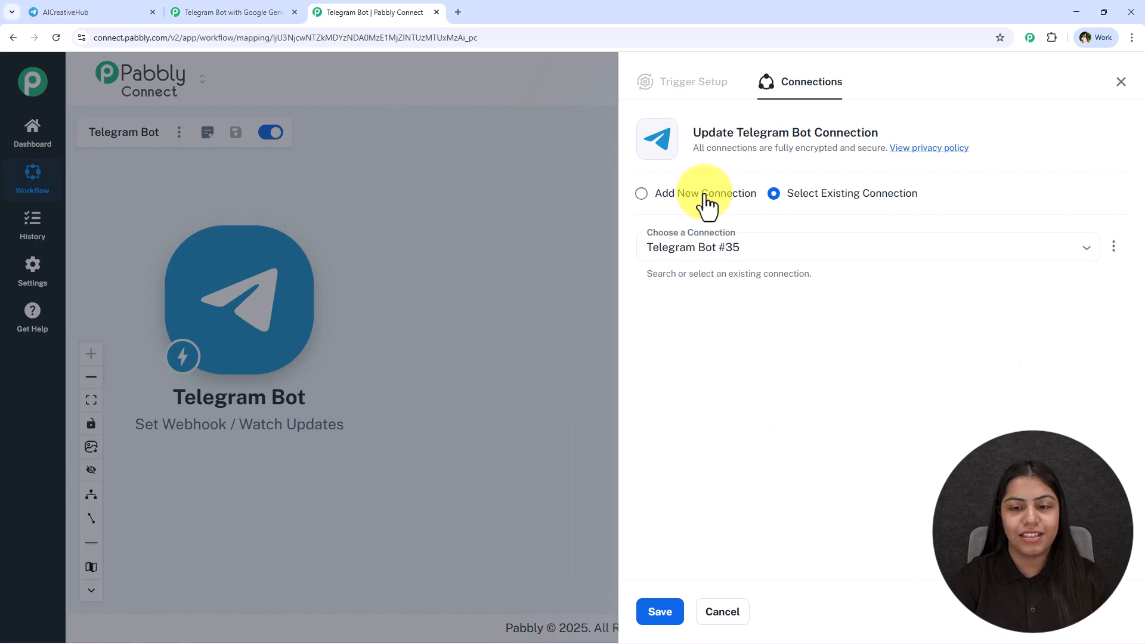
left_click(722, 330)
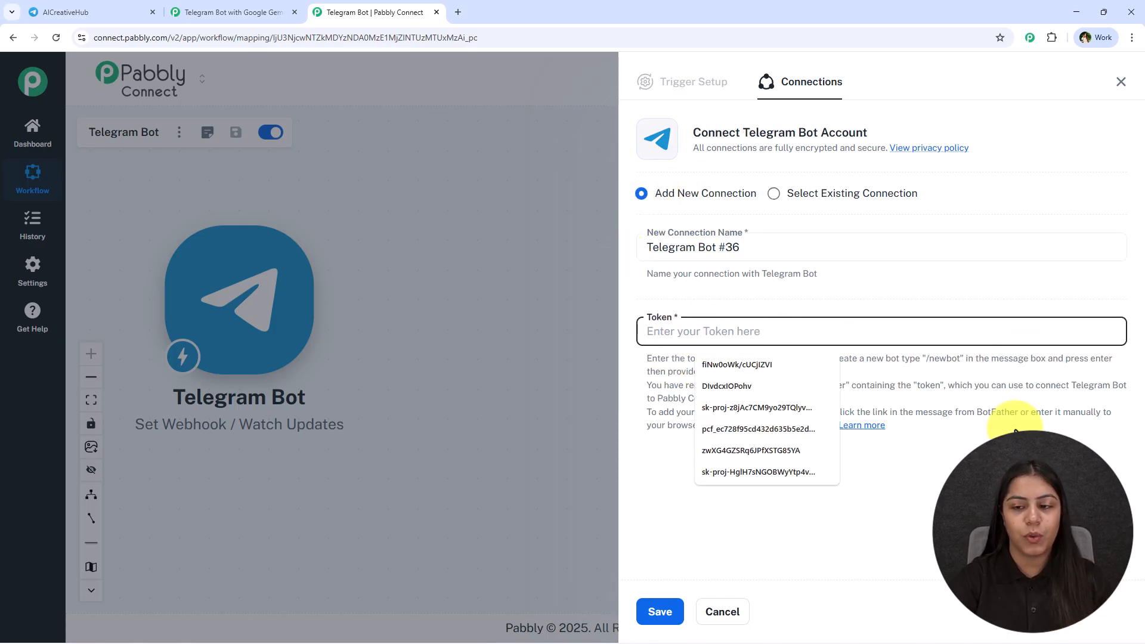
left_click(1023, 388)
Switch to Telegram, start the BotFather chat and request a new bot with the /newbot command
left_click(95, 11)
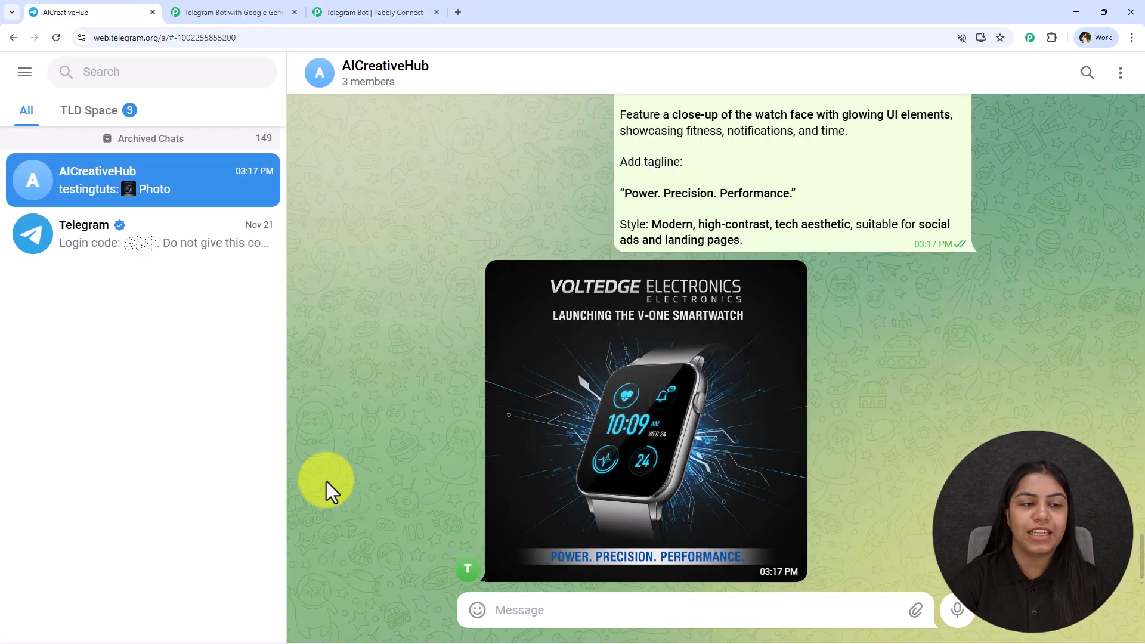
left_click(169, 71)
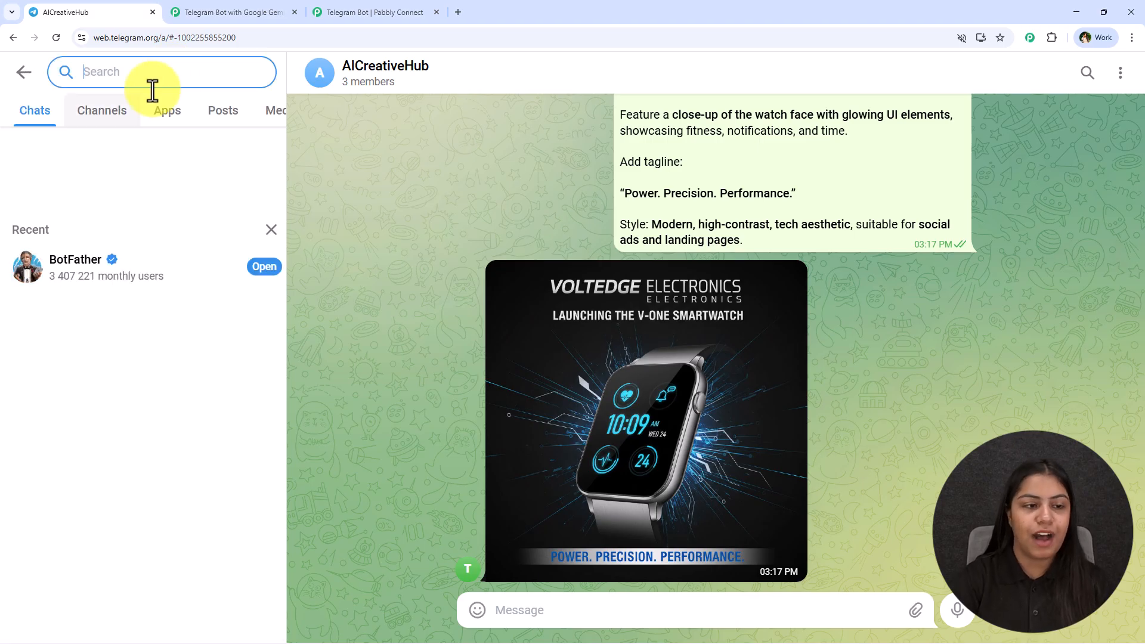
left_click(133, 261)
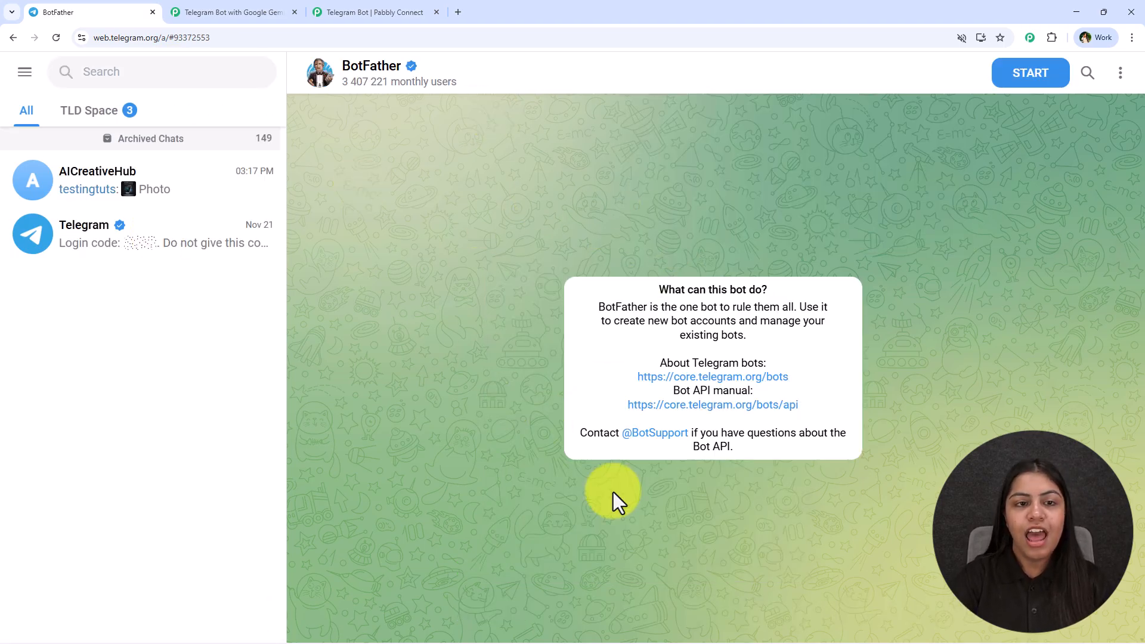
left_click(1030, 74)
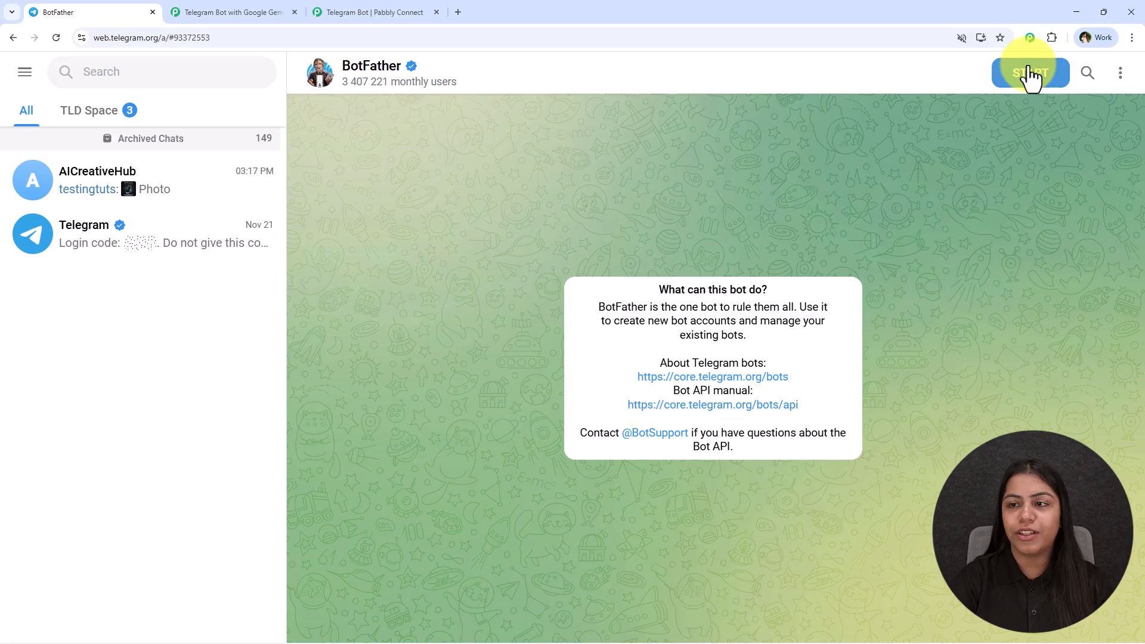
scroll(685, 464, "up", 5)
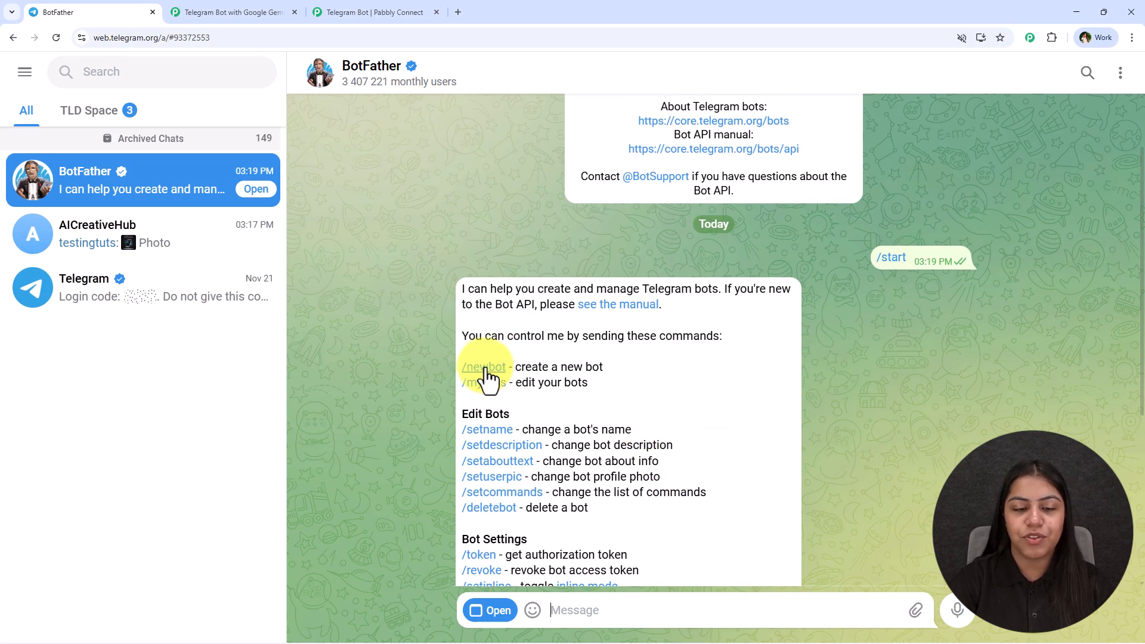
left_click(509, 370)
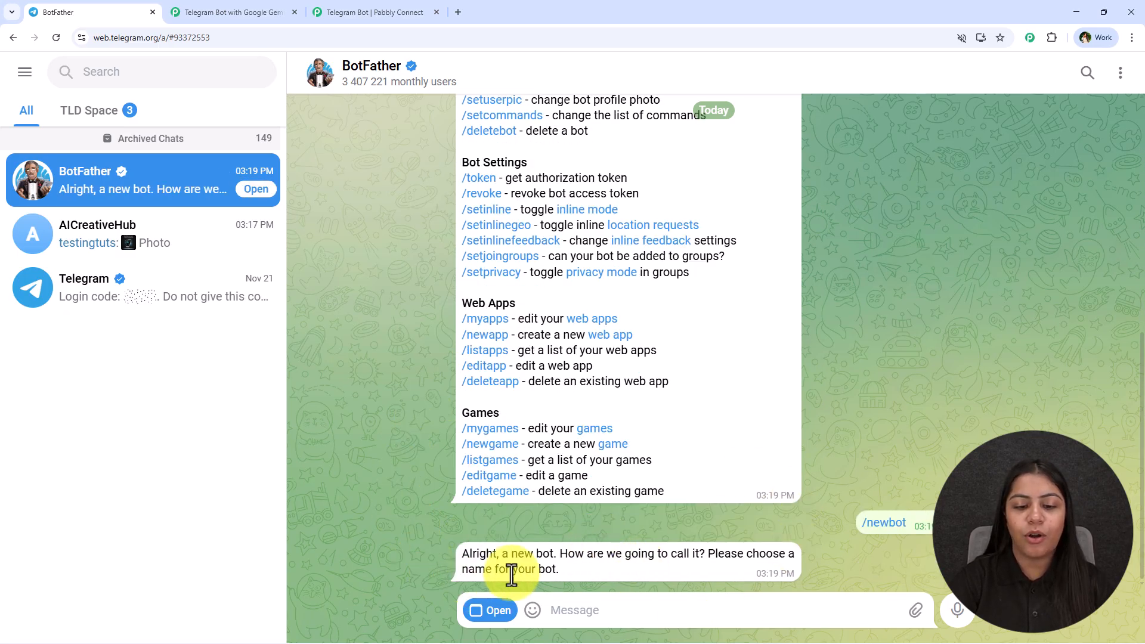
Name the new bot “Image bot” in the BotFather chat
left_click(597, 607)
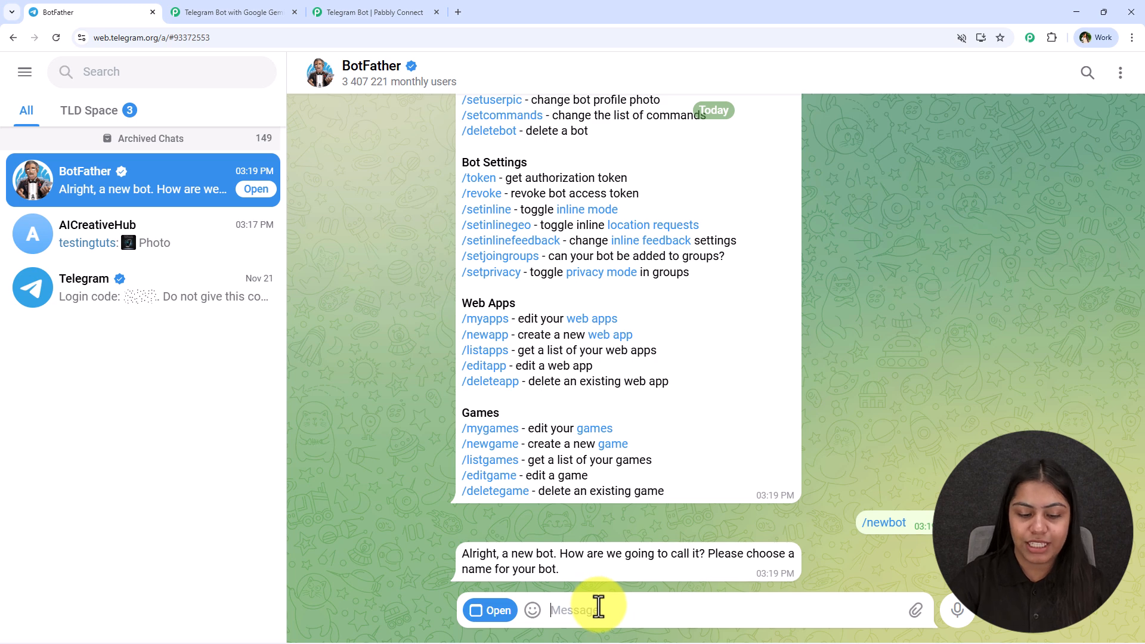
type("Id")
key("BackSpace")
type("mage bot")
key("Return")
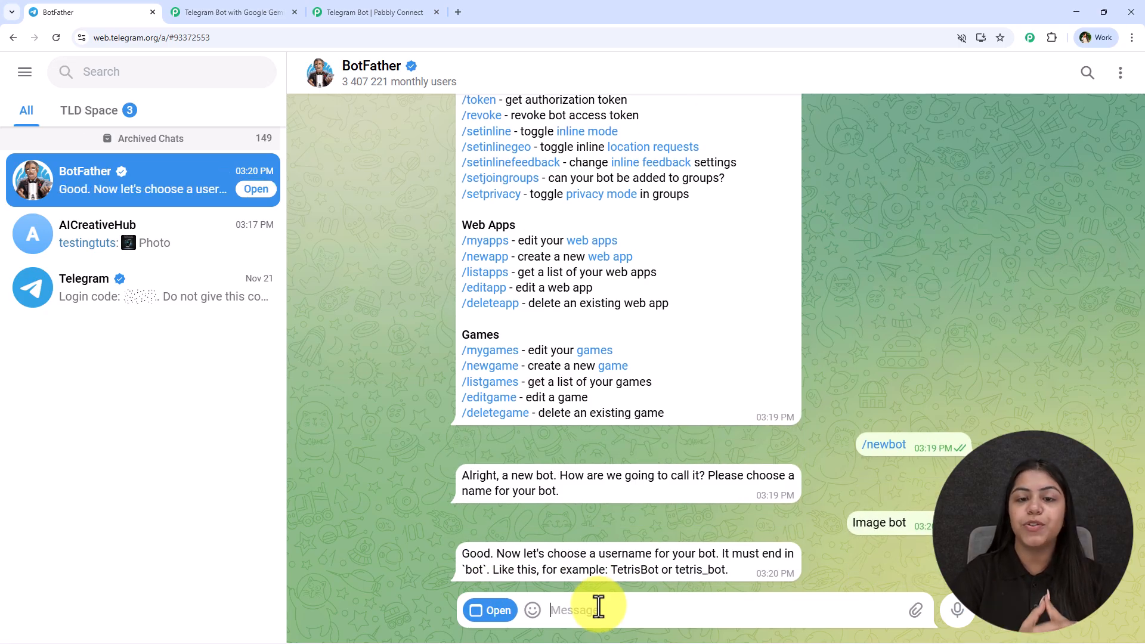
Give the bot the username imagebotpc_bot and copy its HTTP API token from BotFather's reply
type("image")
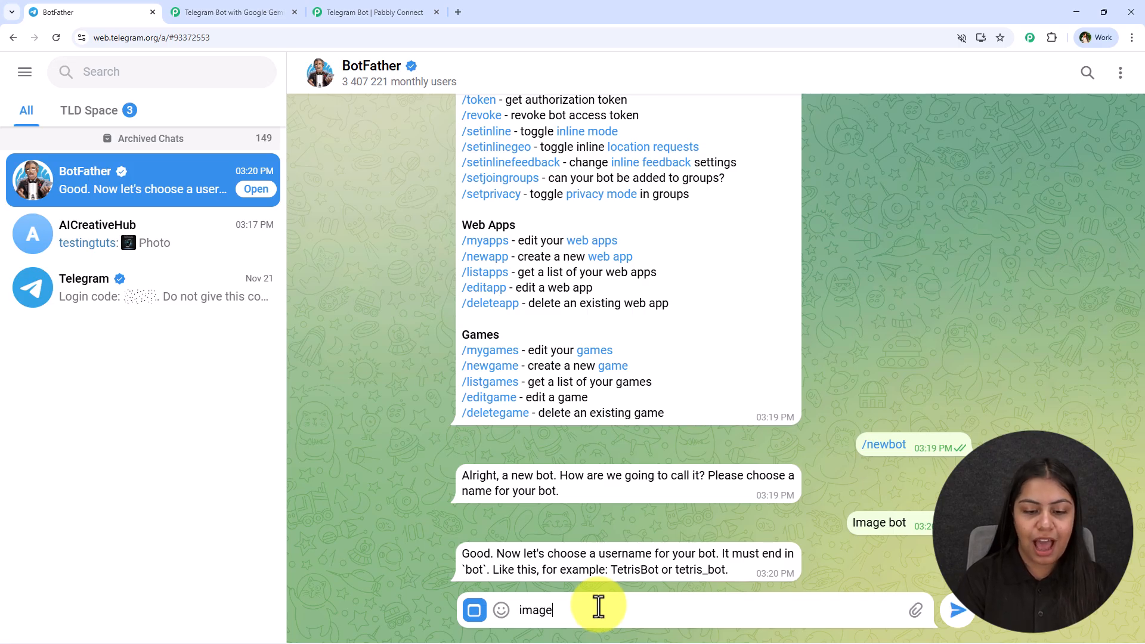
type("botpc_bot")
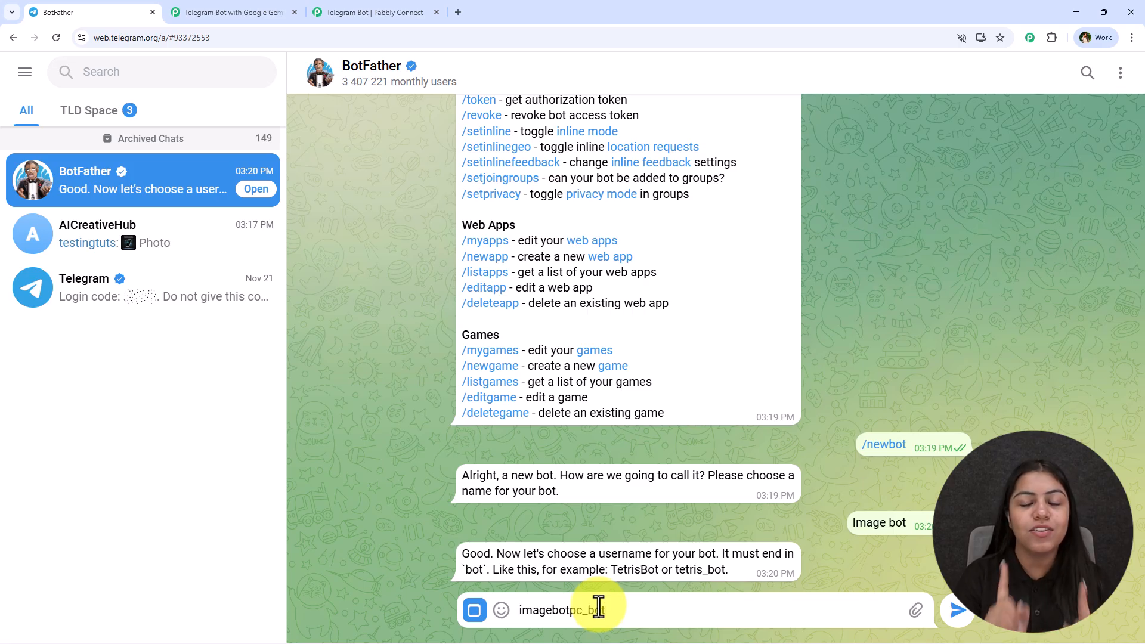
key("Return")
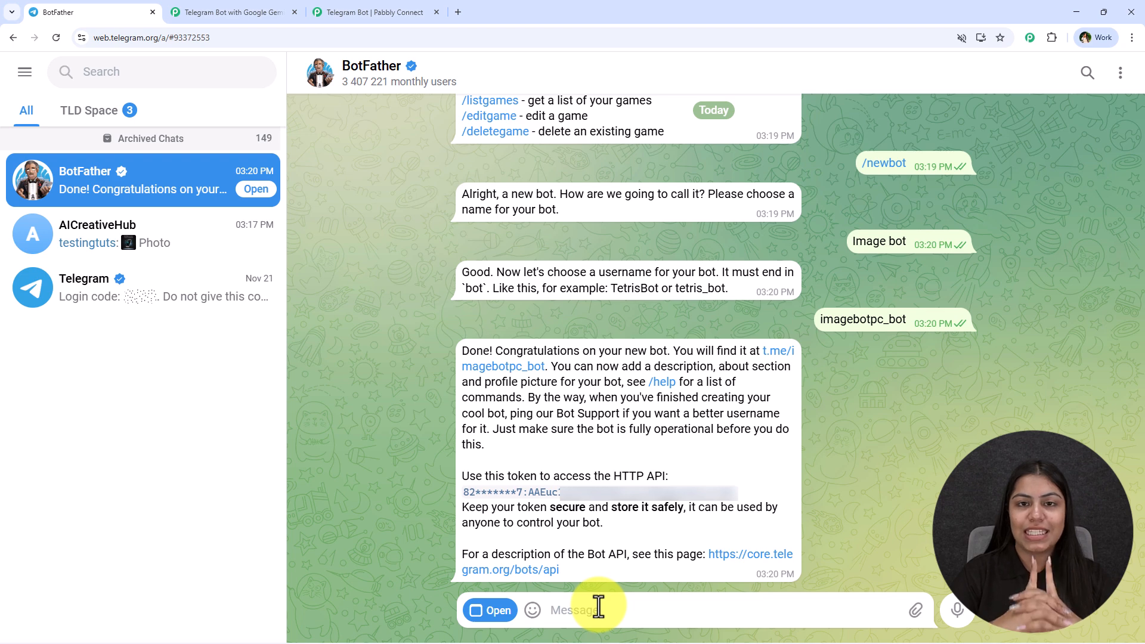
left_click(622, 495)
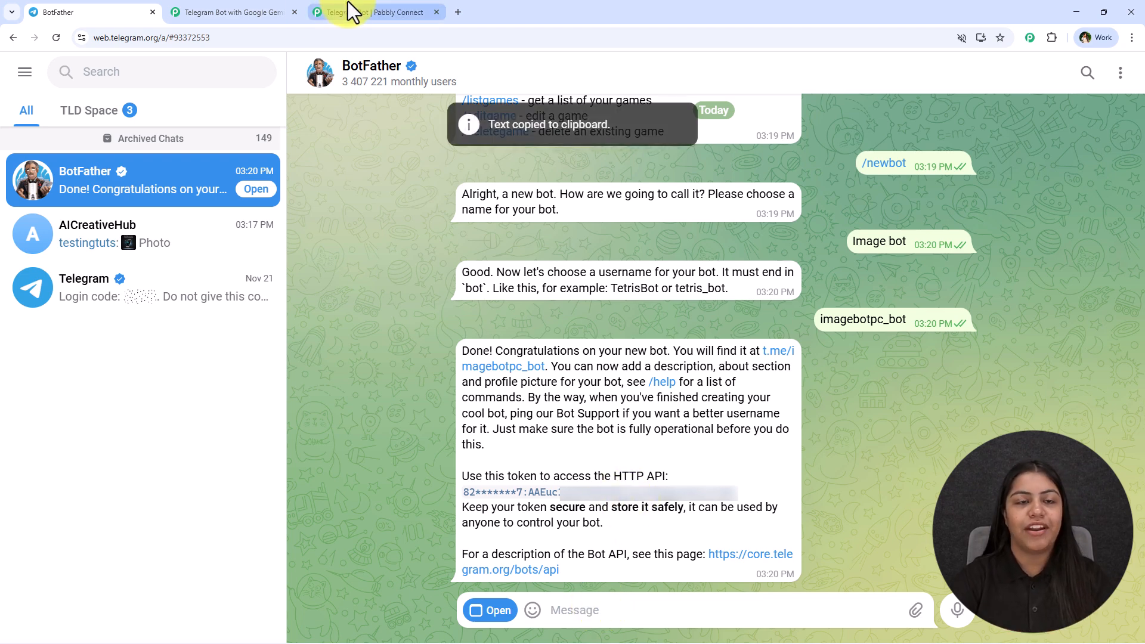
Switch to Pabbly Connect, paste the bot's API token into the Telegram Bot connection and save it
left_click(349, 11)
left_click(734, 330)
key("ctrl+v")
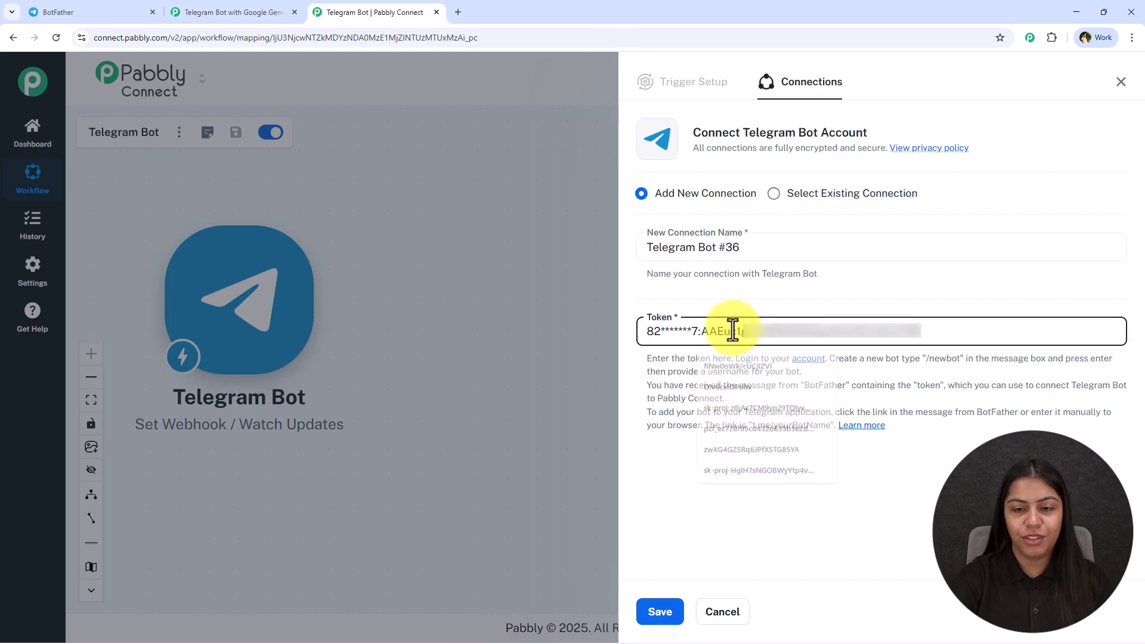
left_click(739, 535)
left_click(659, 611)
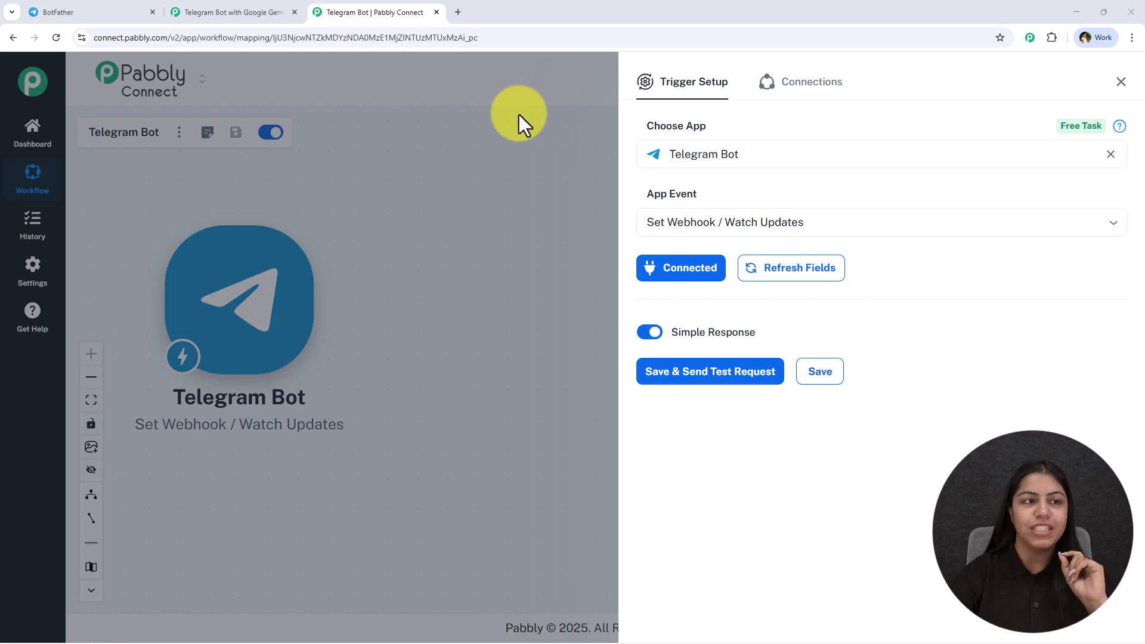
Switch to Telegram, view the AICreativeHub group, and copy the username imagebotpc_bot from the BotFather chat
left_click(133, 3)
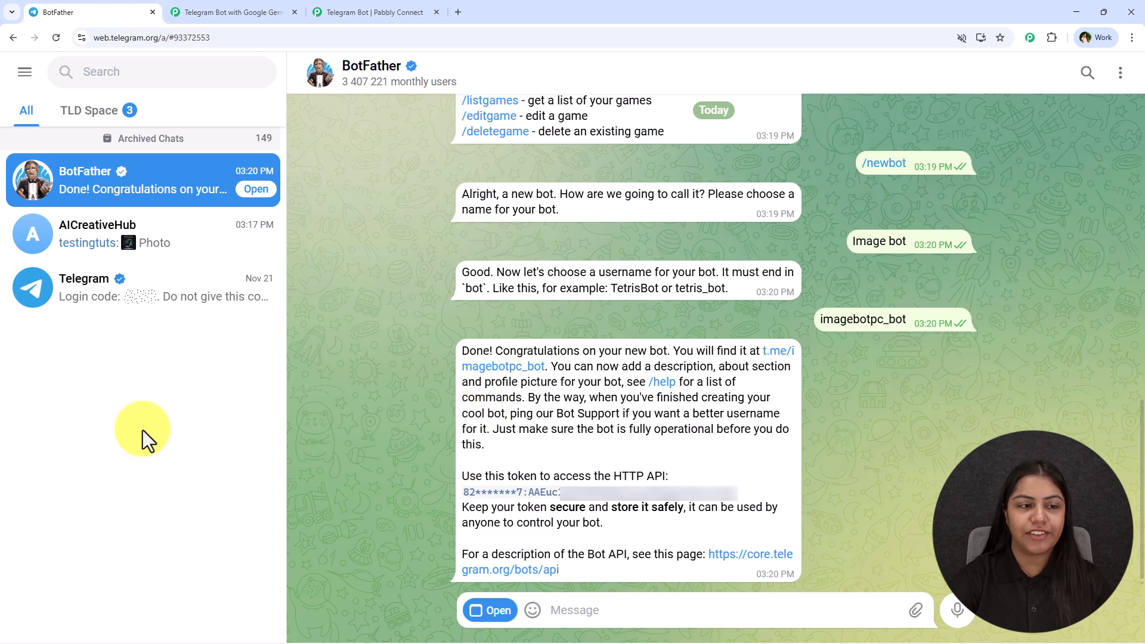
left_click(88, 245)
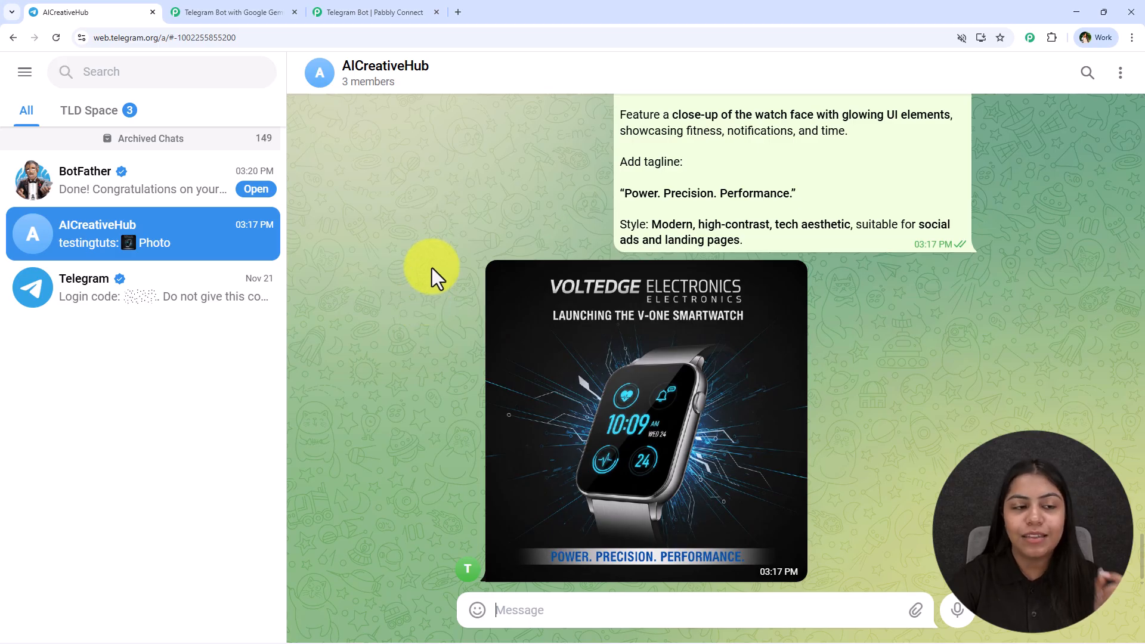
left_click(179, 185)
double_click(847, 327)
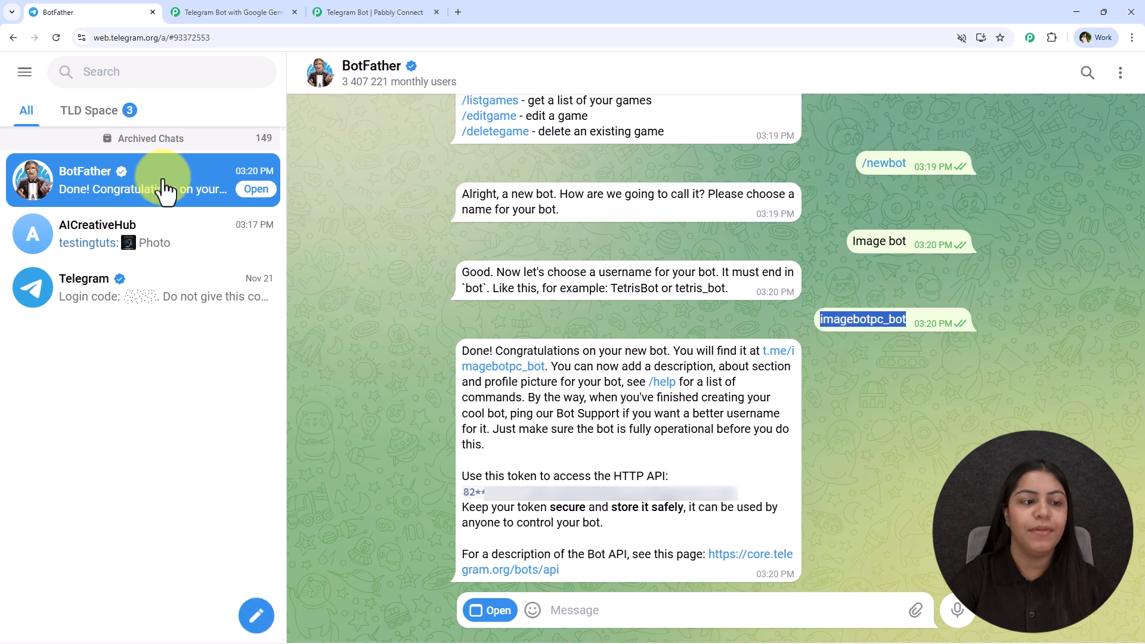
Add Image bot to the AICreativeHub group as a member, finding it by the username imagebotpc_bot
left_click(149, 238)
left_click(368, 77)
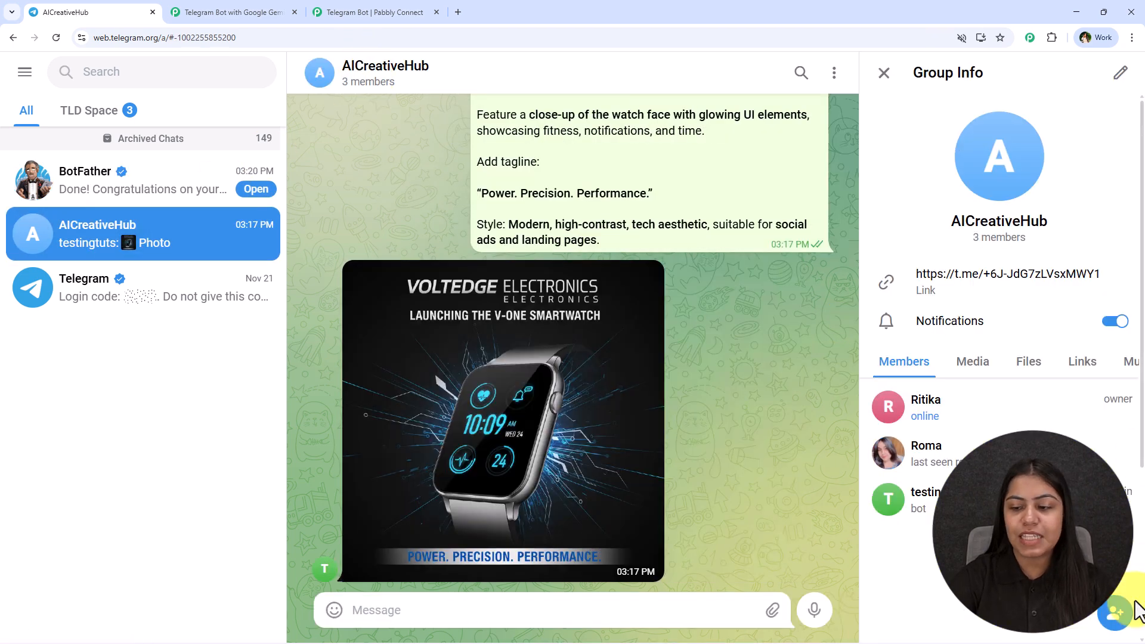
left_click(1119, 626)
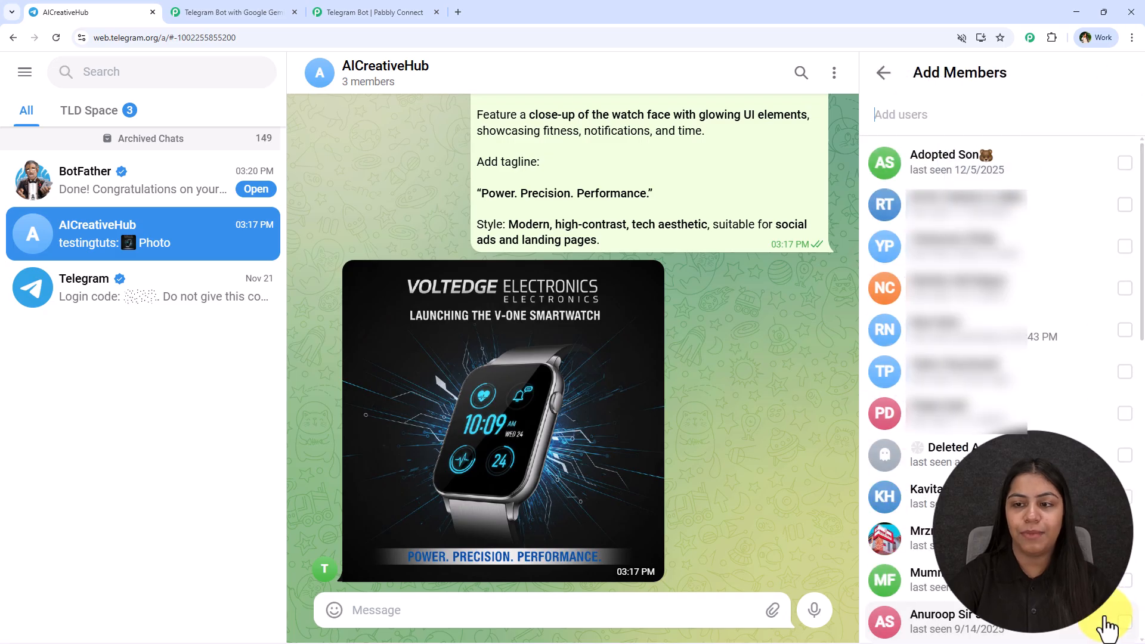
left_click(941, 111)
key("ctrl+v")
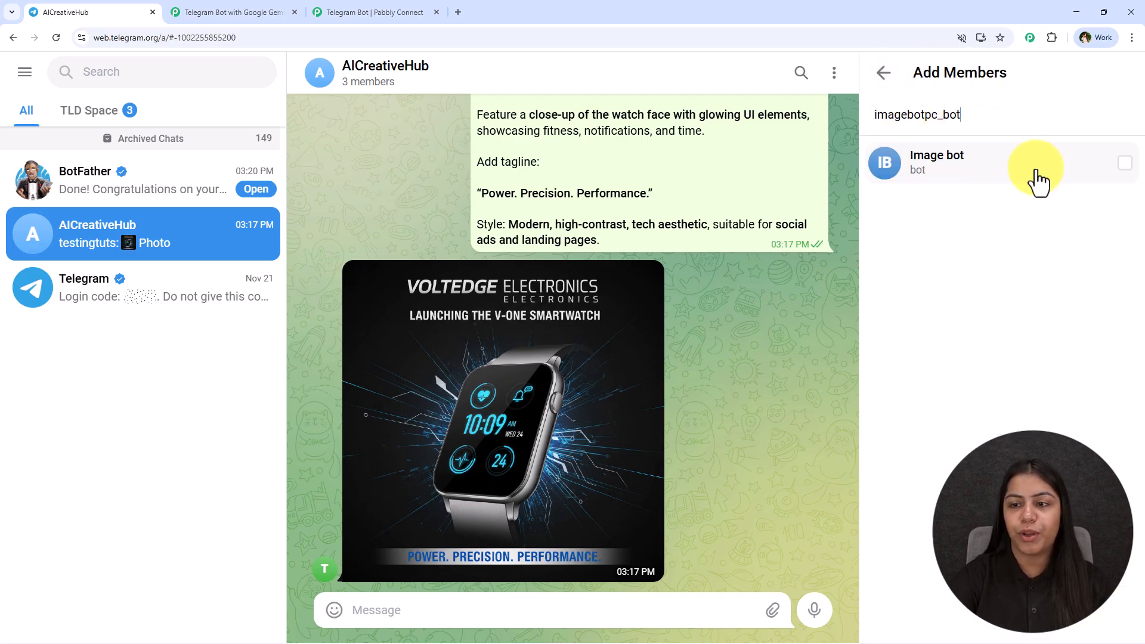
left_click(1035, 173)
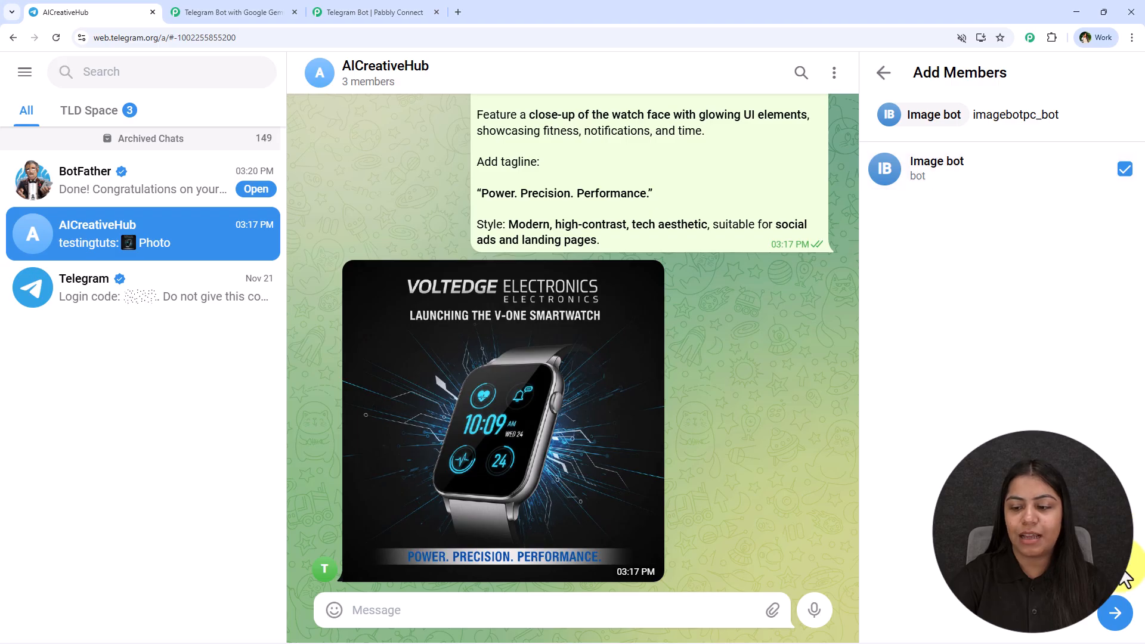
left_click(1115, 613)
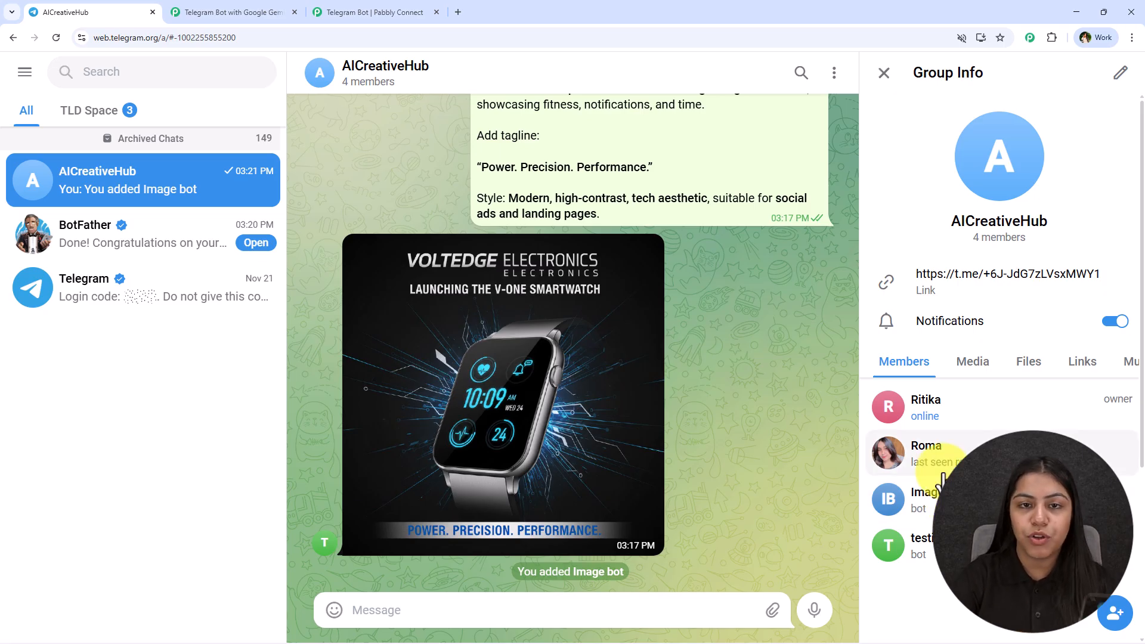
Check the bot's role in the AICreativeHub member list, reloading Telegram, and look over the group chat
left_click(884, 72)
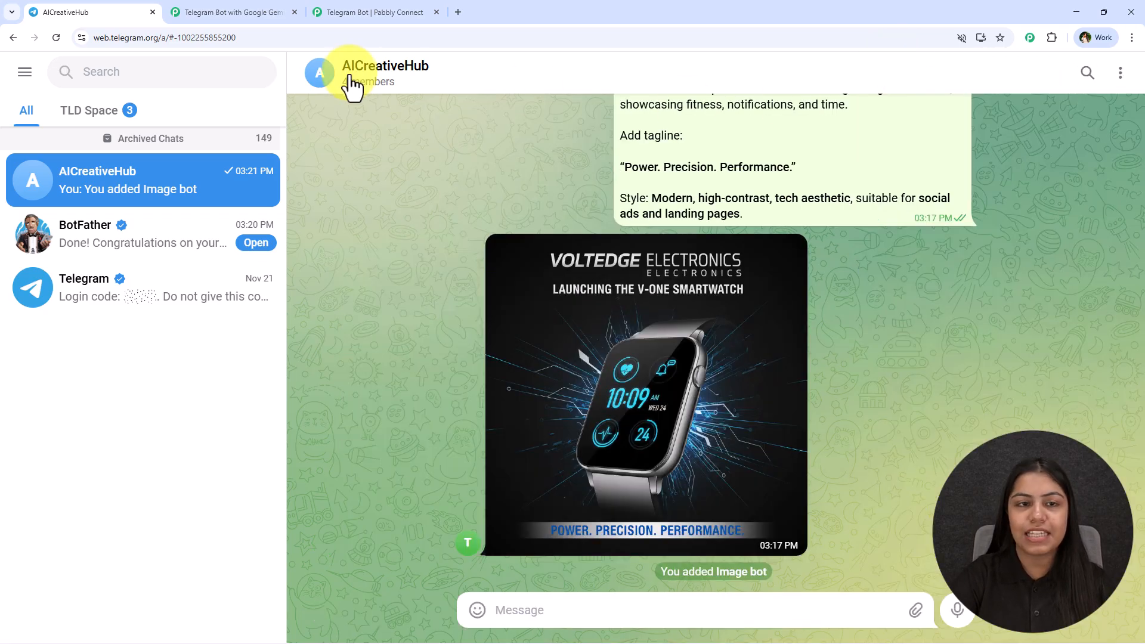
left_click(353, 75)
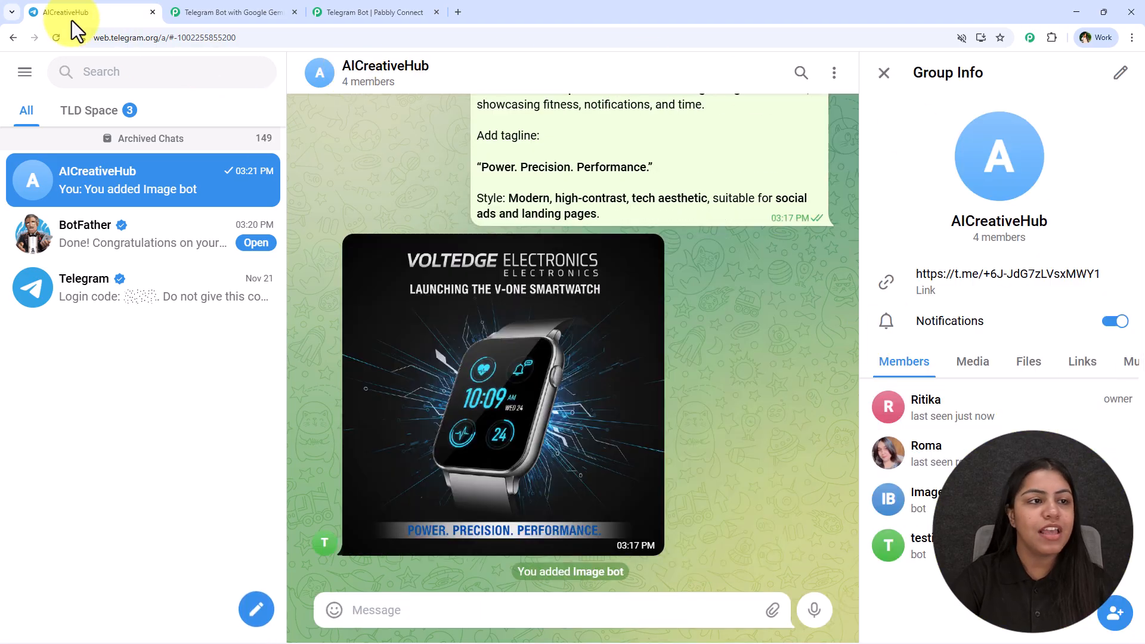
left_click(57, 40)
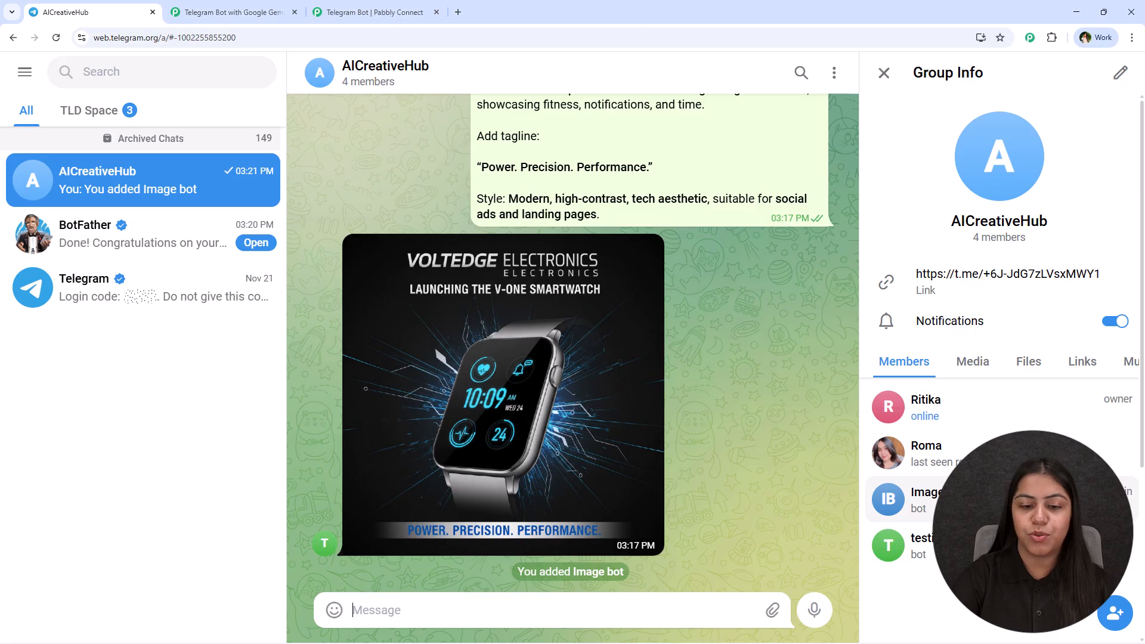
left_click(883, 72)
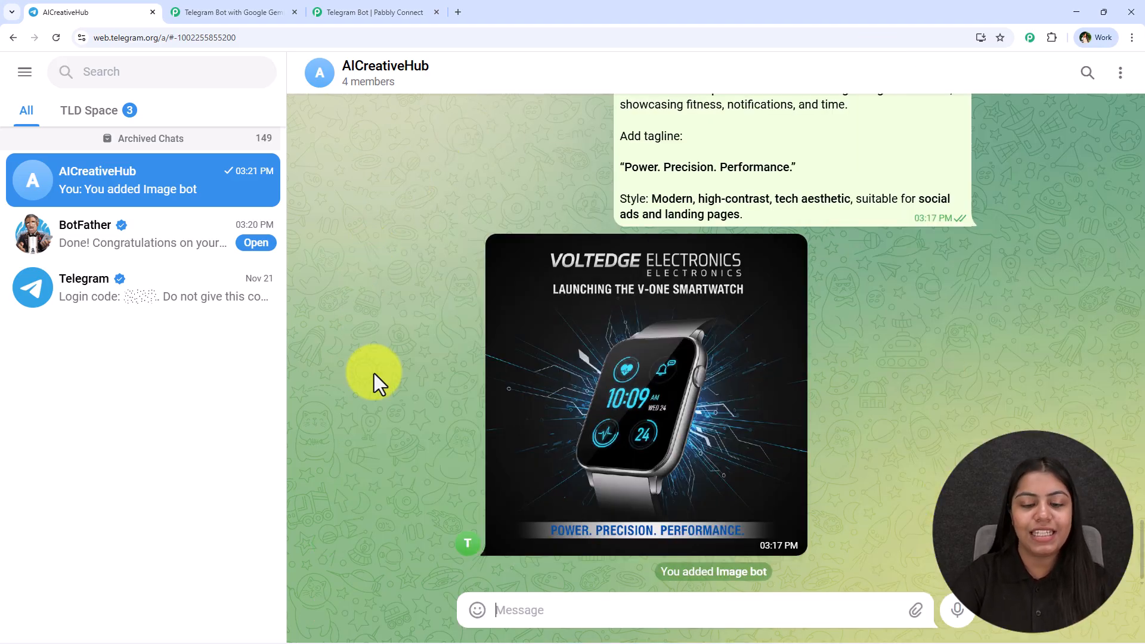
scroll(371, 385, "up", 4)
scroll(569, 389, "down", 4)
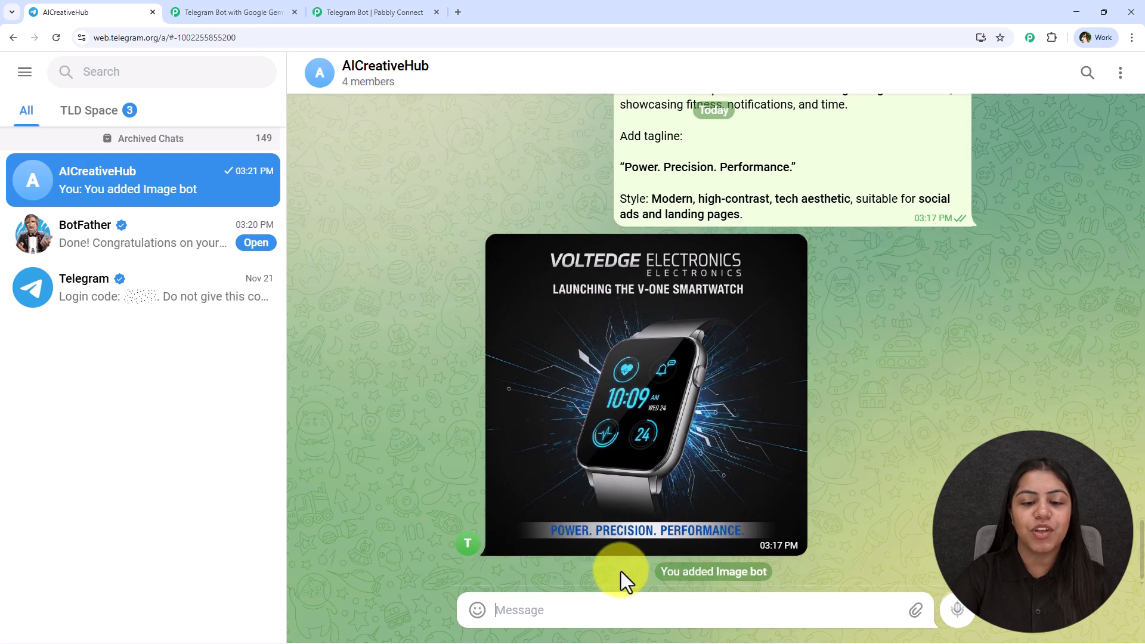
Switch to Pabbly Connect, save the Telegram Bot trigger and send a test request to capture a webhook response
left_click(266, 7)
left_click(396, 9)
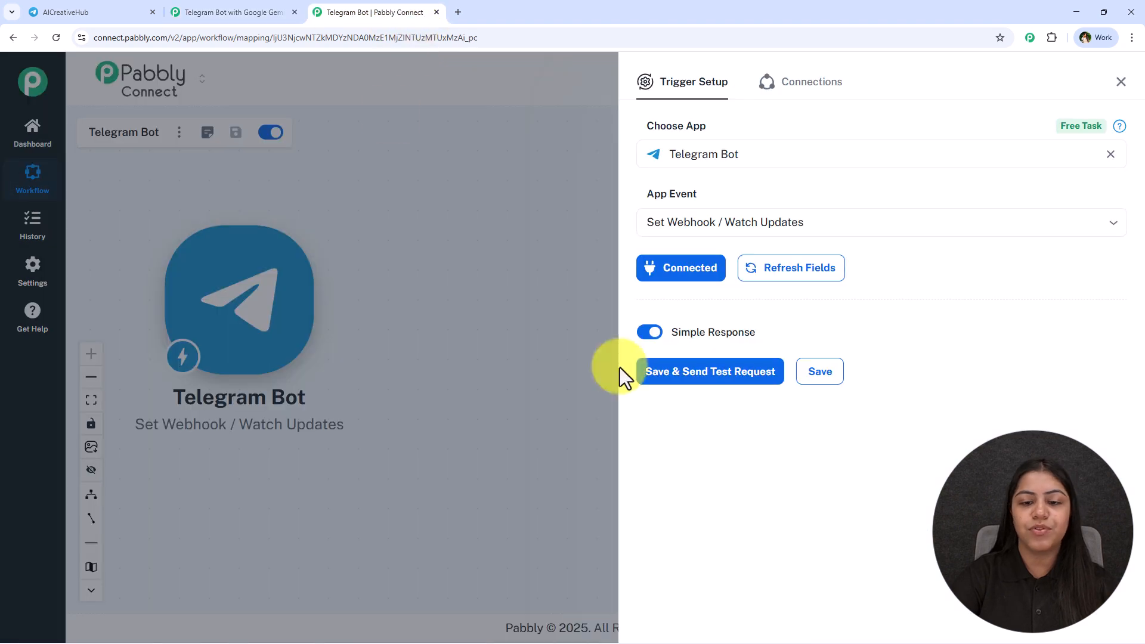
left_click(685, 378)
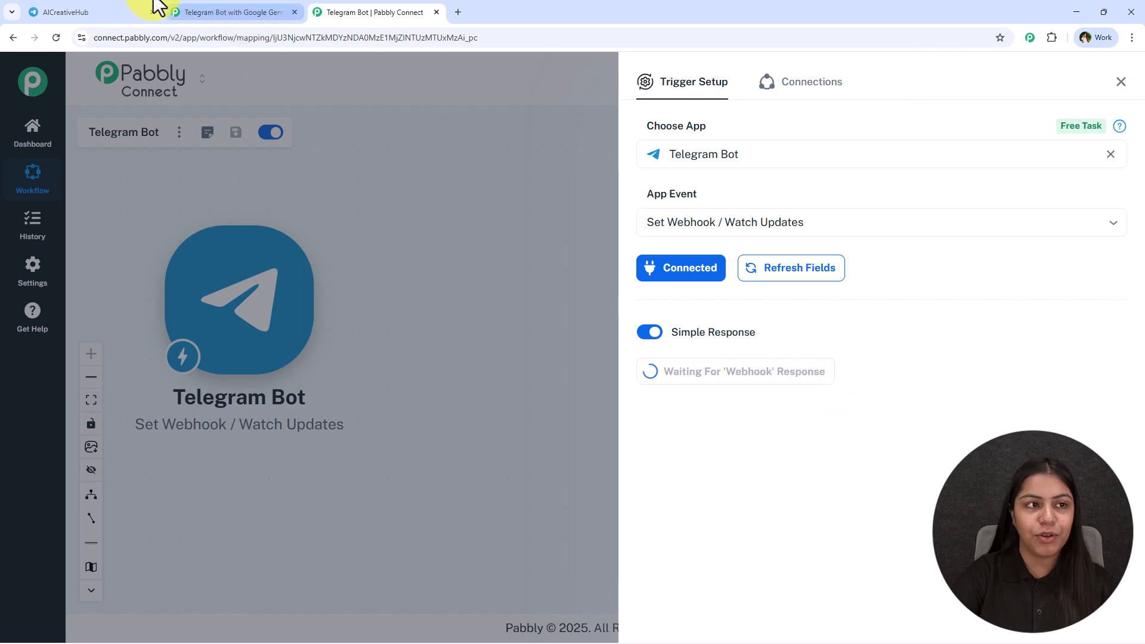
Switch to Telegram and send the AICreativeHub group the prompt for a warm, rustic BeanCraft Coffee poster promoting their New Signature Roast
left_click(131, 3)
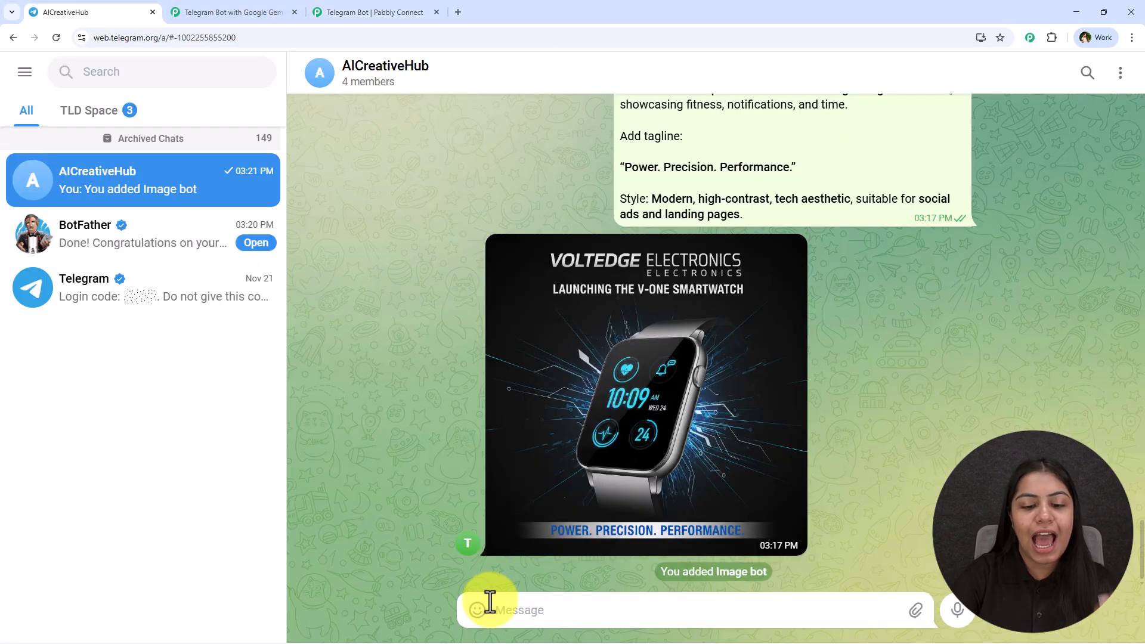
left_click(553, 608)
key("ctrl+v")
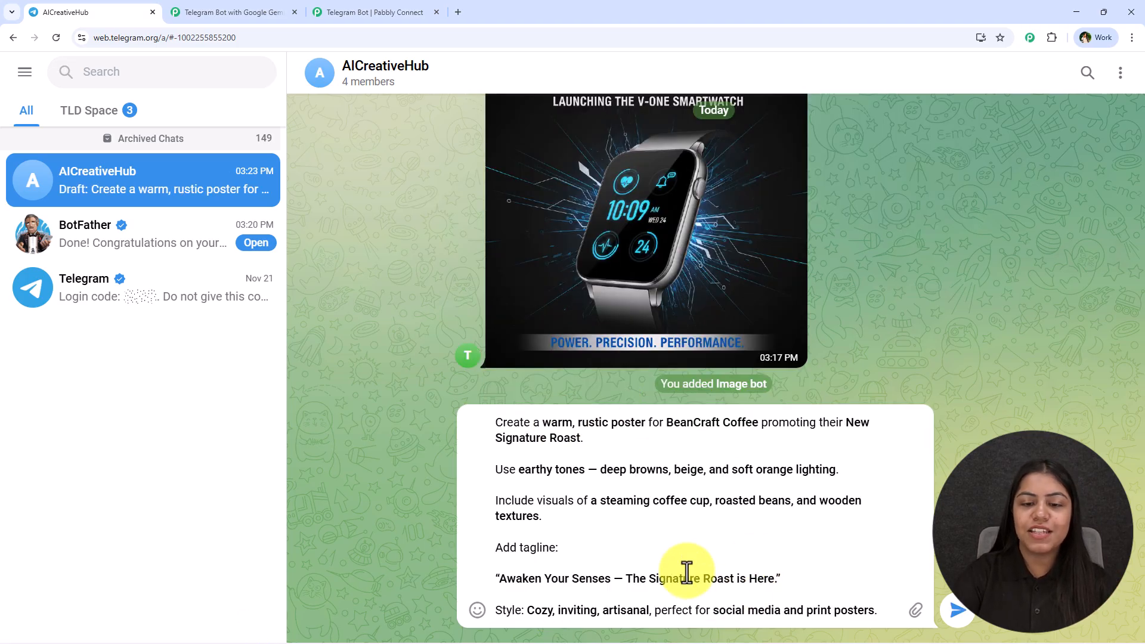
key("Return")
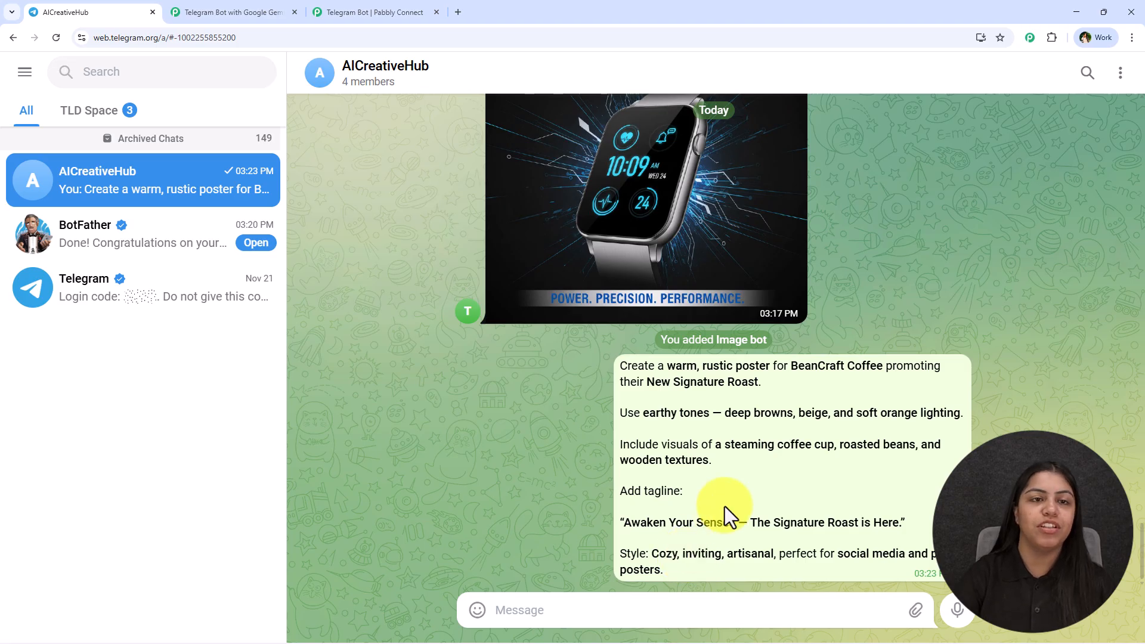
Switch to Pabbly Connect, examine the trigger's received response with the message text value enlarged, and close the trigger setup
left_click(343, 11)
scroll(997, 333, "down", 3)
scroll(842, 521, "up", 2)
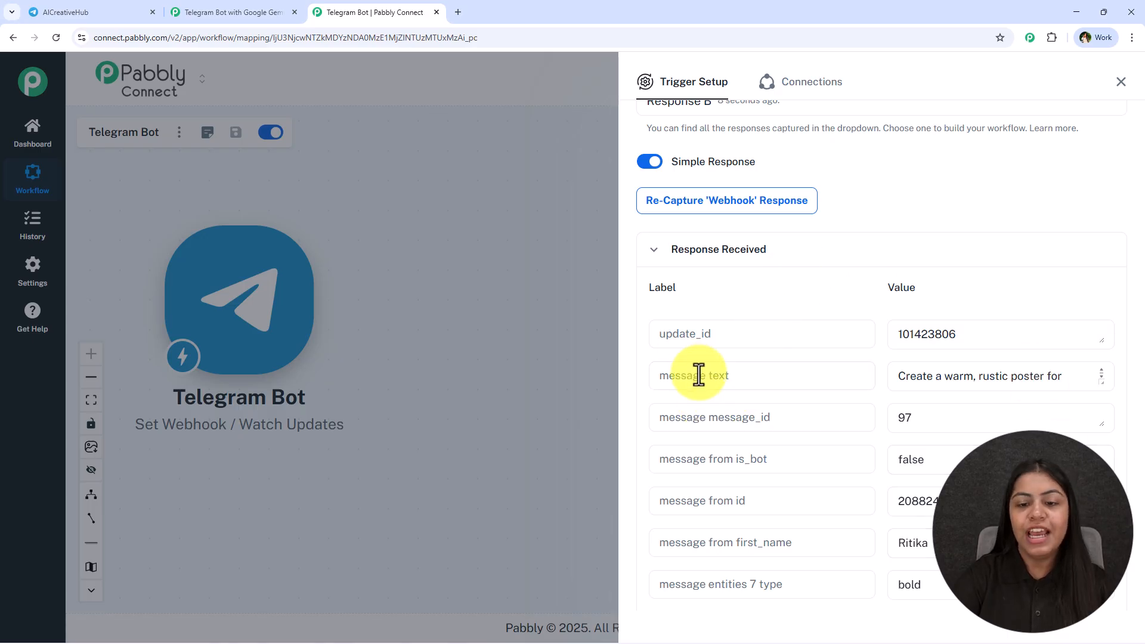
left_click_drag(1103, 386, 1104, 553)
scroll(993, 444, "down", 2)
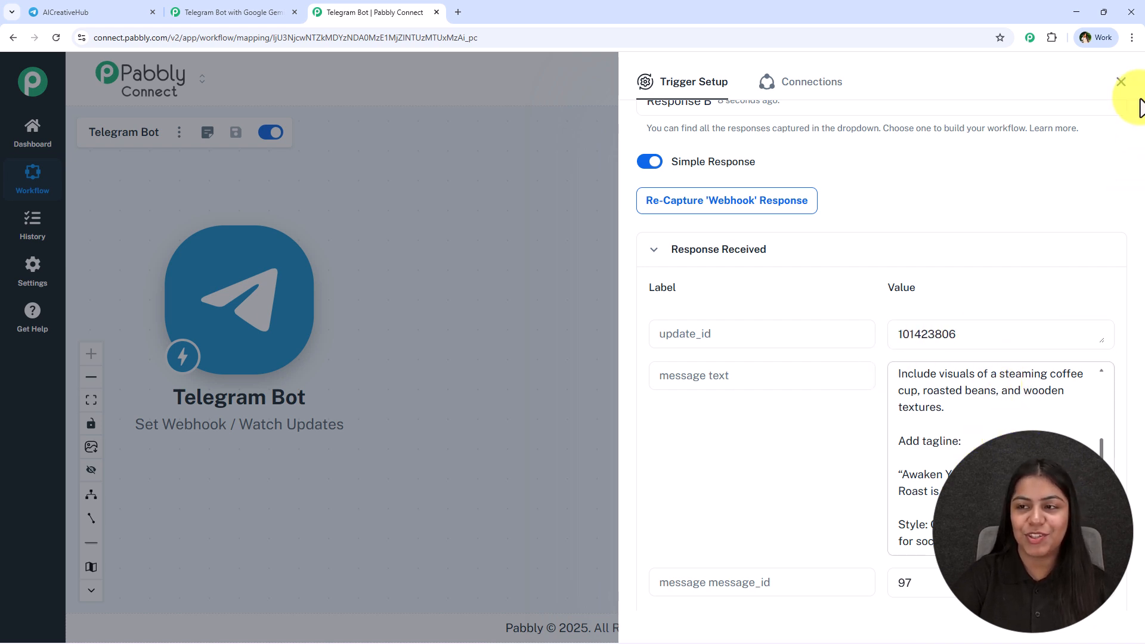
left_click(1121, 82)
left_click(496, 116)
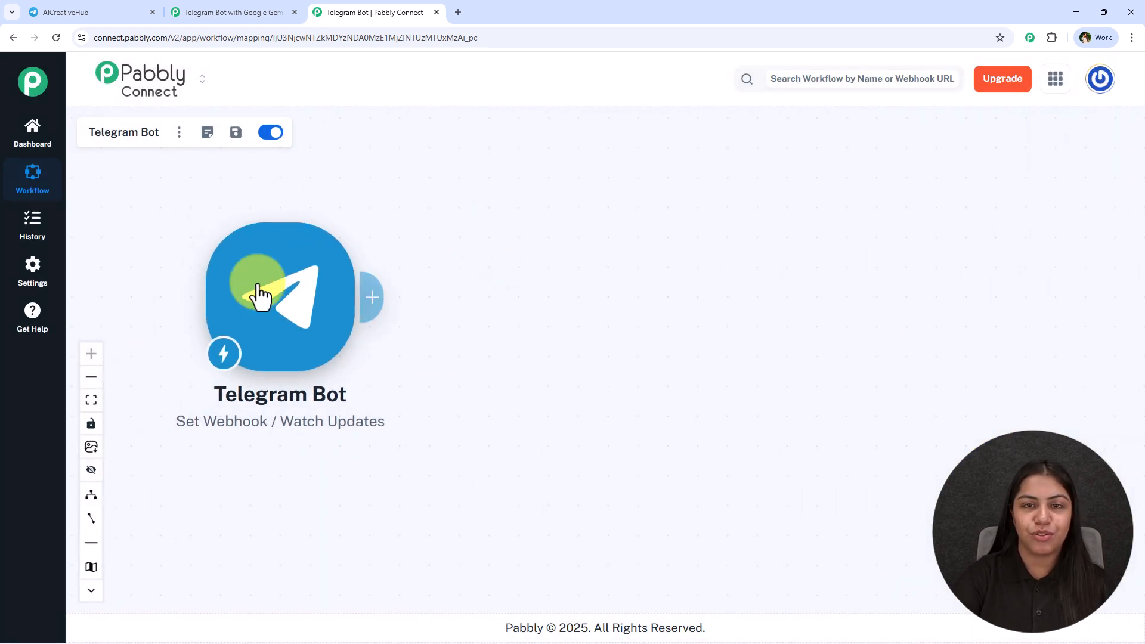
Add a Google AI Studio (Gemini) action after the trigger with the event Generate & Edit Images (Nano Banana)
left_click(368, 319)
type("Gemini")
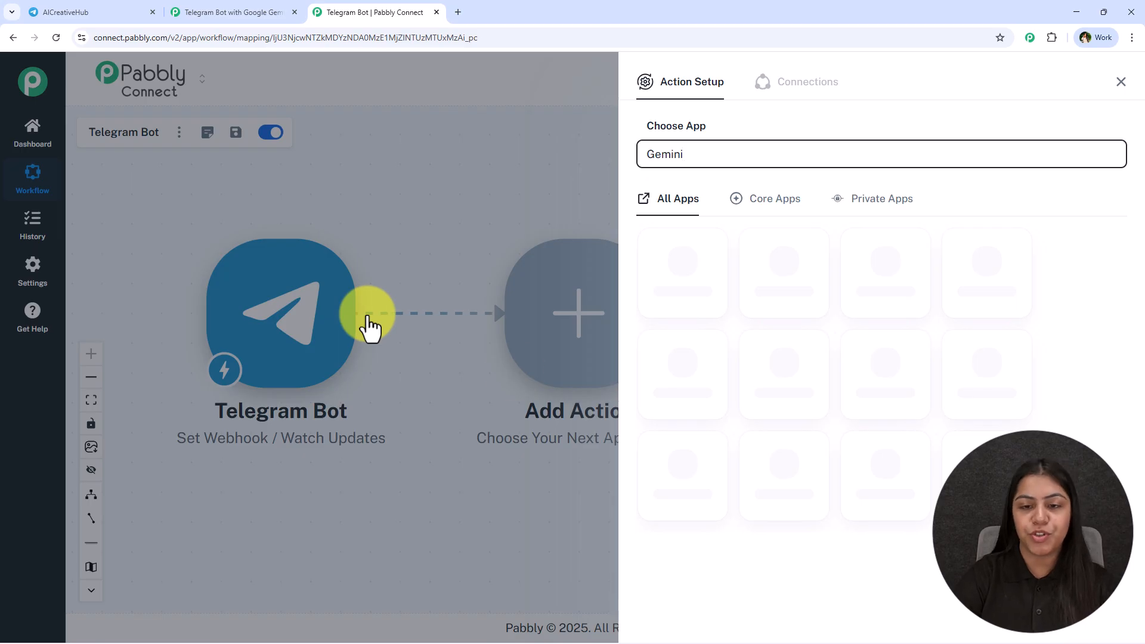
left_click(670, 269)
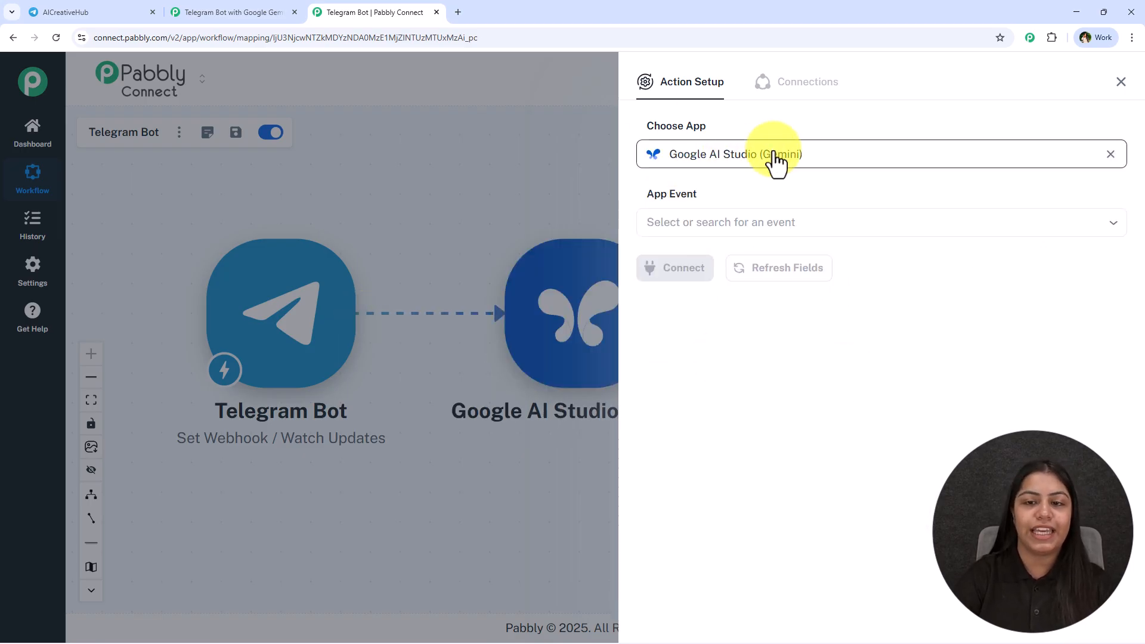
left_click(841, 227)
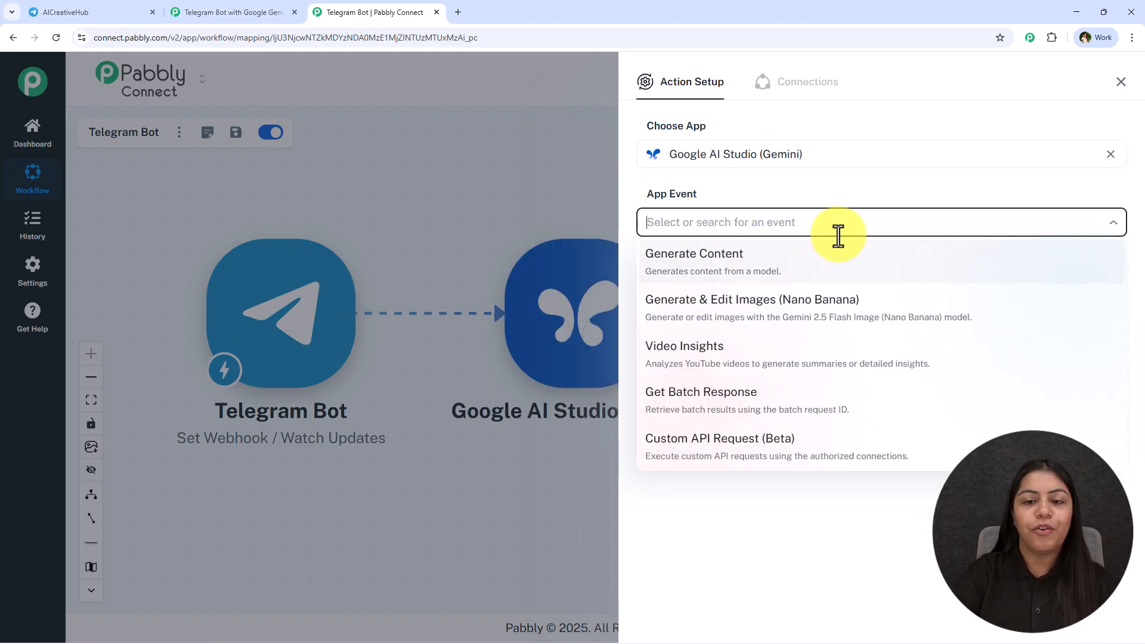
left_click(837, 309)
Start adding a new Google AI Studio (Gemini) connection for the action and open Google AI Studio's API keys page
left_click(647, 268)
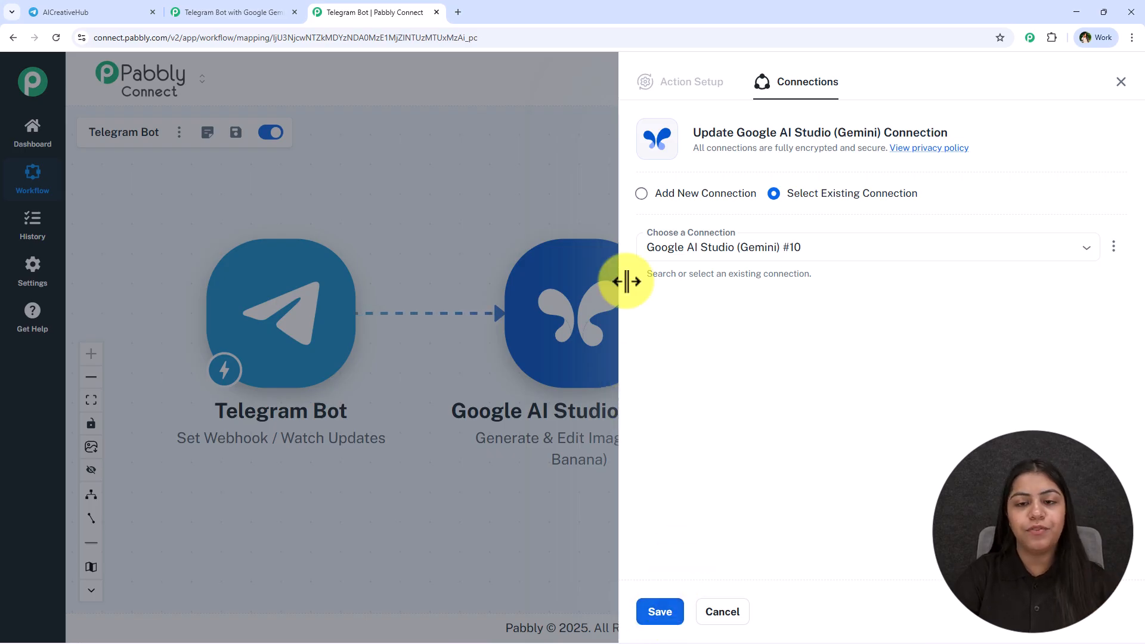
left_click(643, 193)
left_click(793, 330)
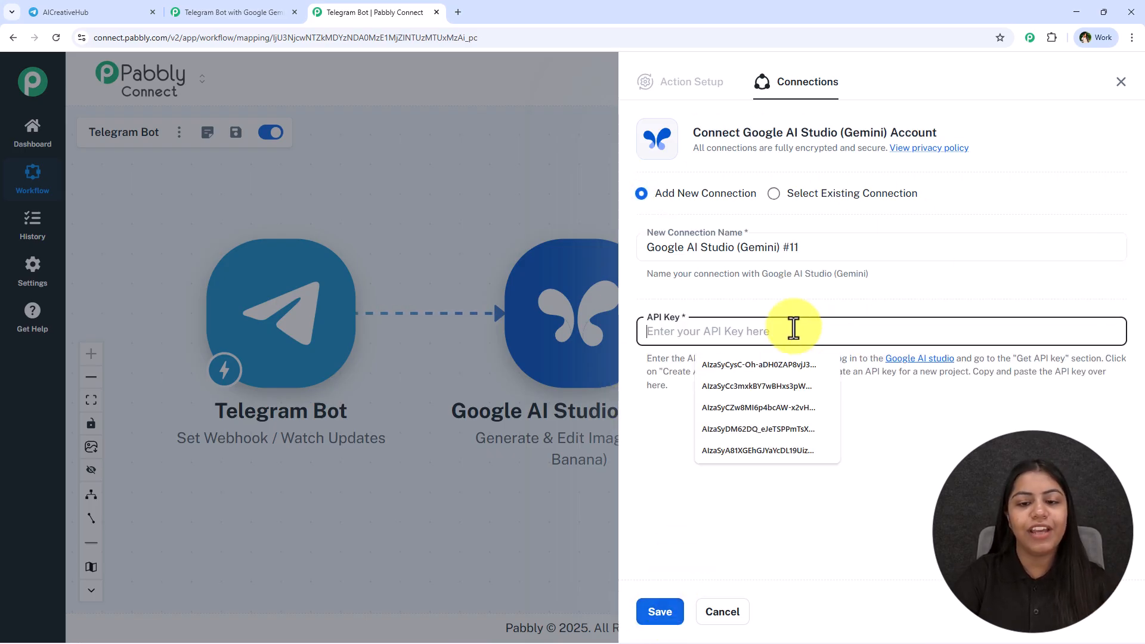
left_click(916, 516)
left_click(934, 359)
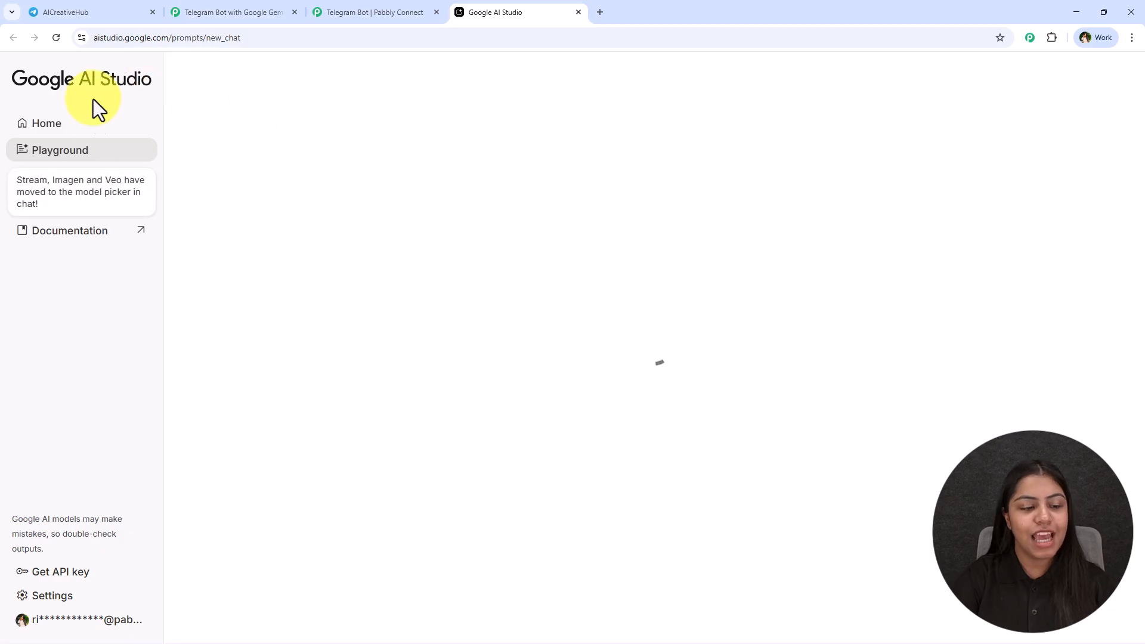
left_click(60, 568)
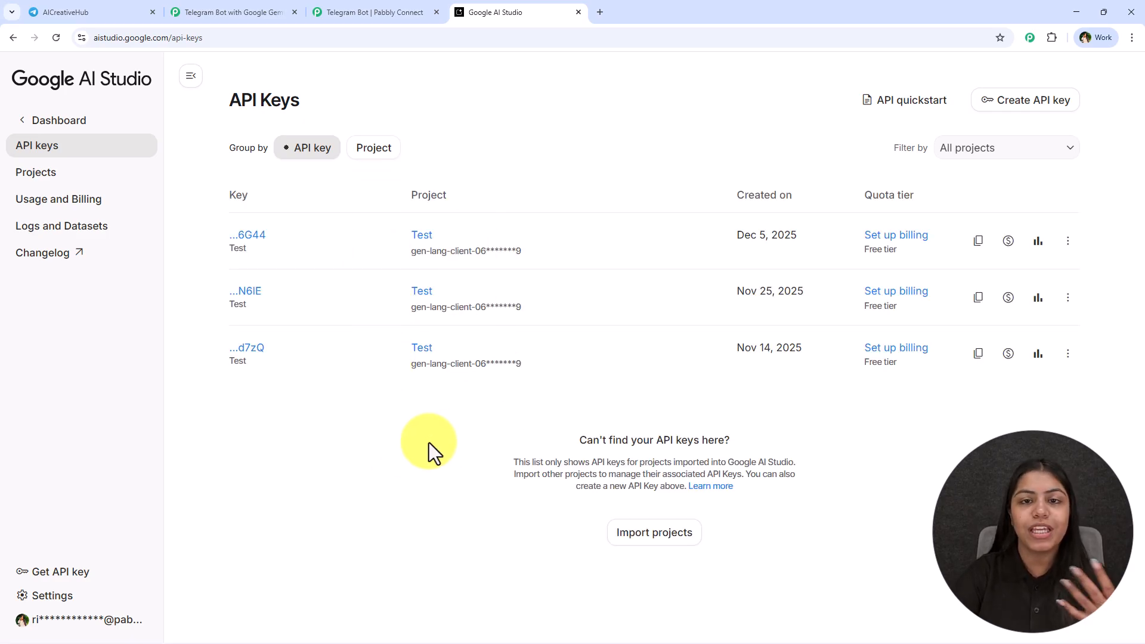
left_click(1024, 101)
left_click(522, 317)
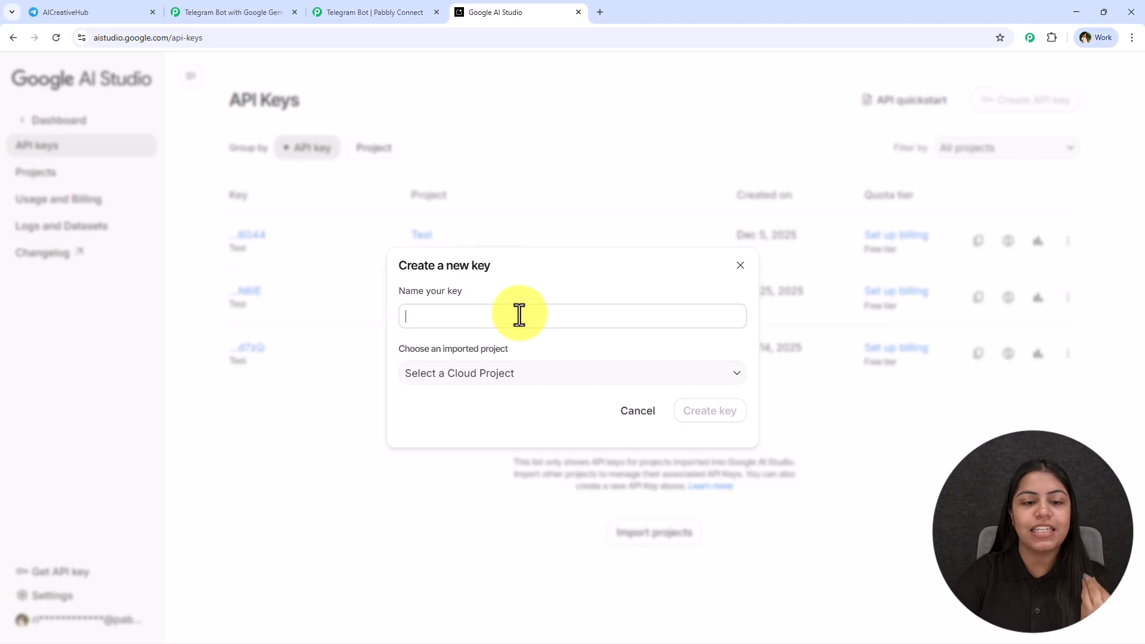
left_click(468, 374)
left_click(431, 463)
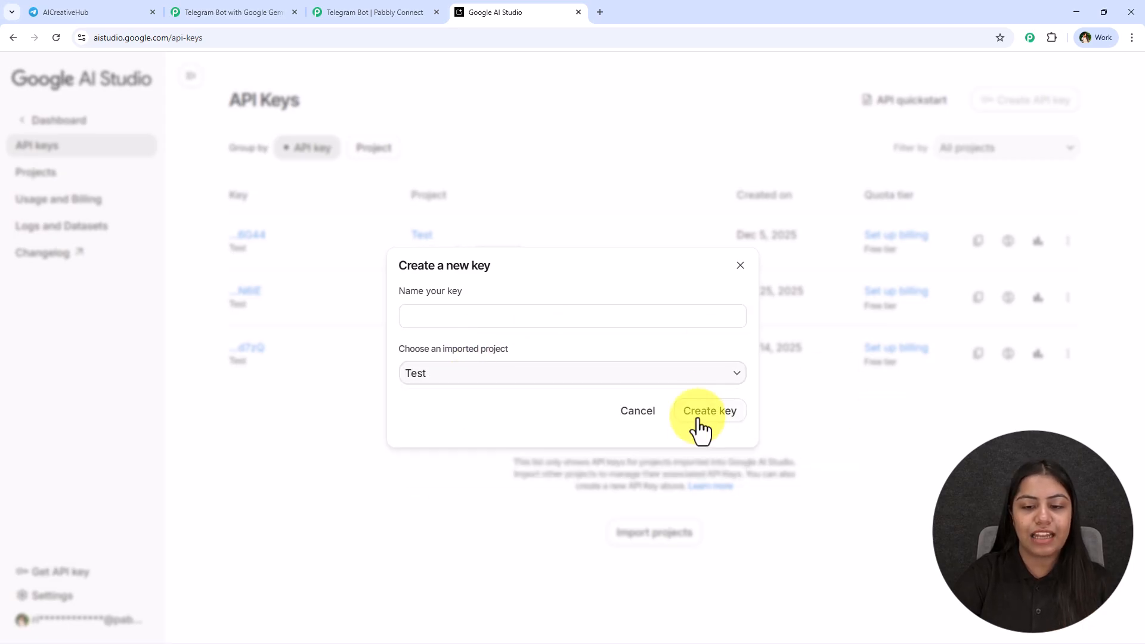
left_click(739, 265)
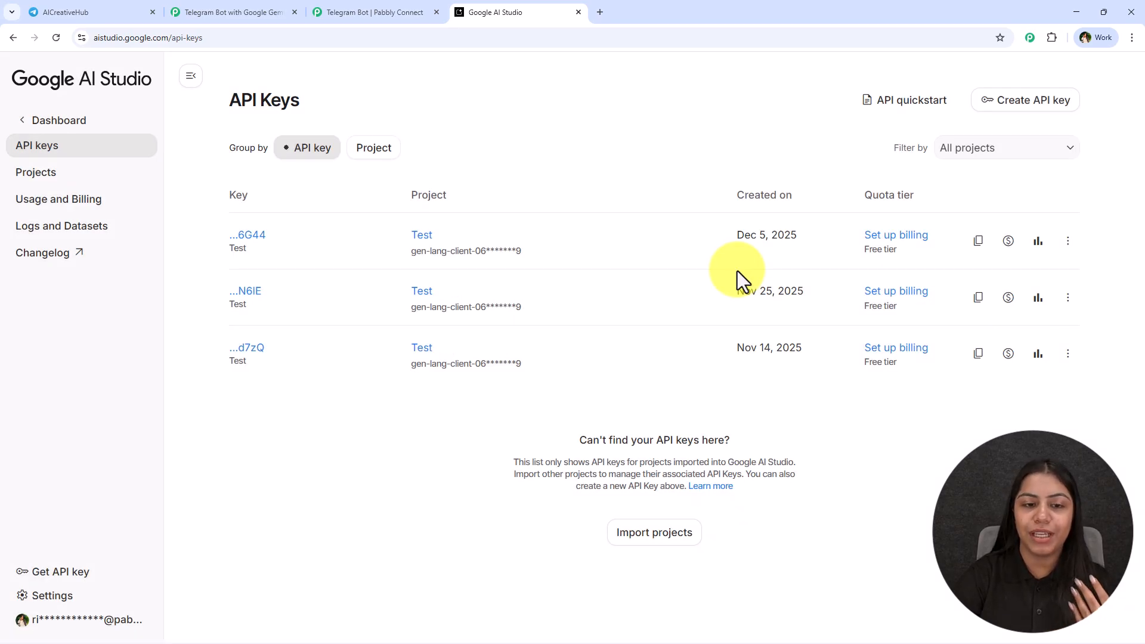
Copy an existing API key in Google AI Studio, switch to Pabbly Connect, enter it as the Gemini connection's API key, and save the connection
left_click(978, 240)
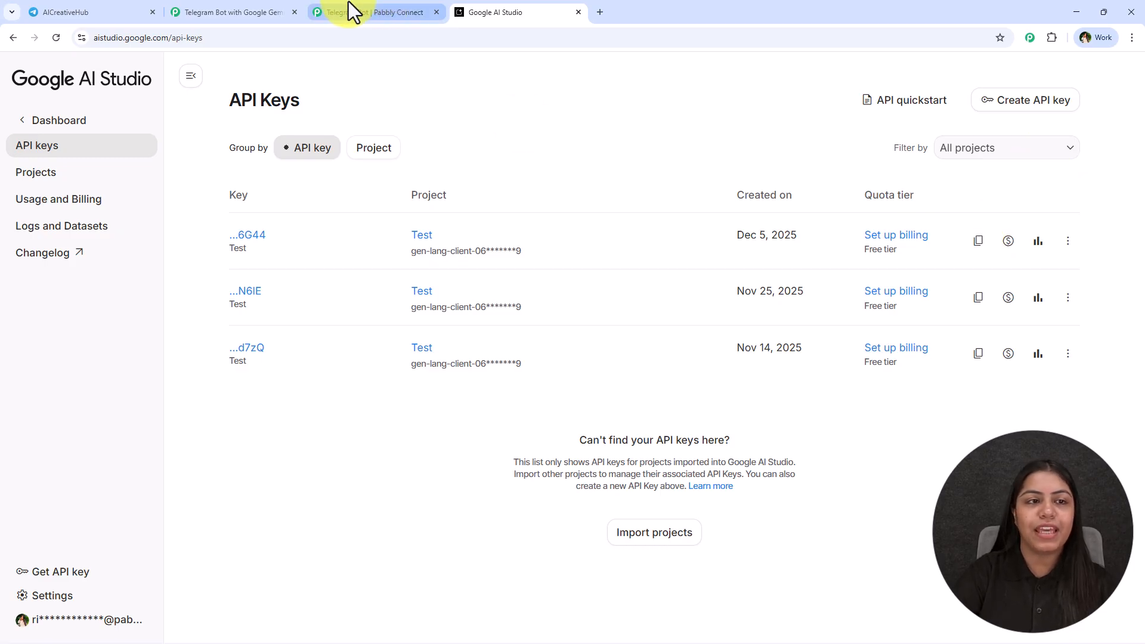
left_click(366, 12)
left_click(674, 332)
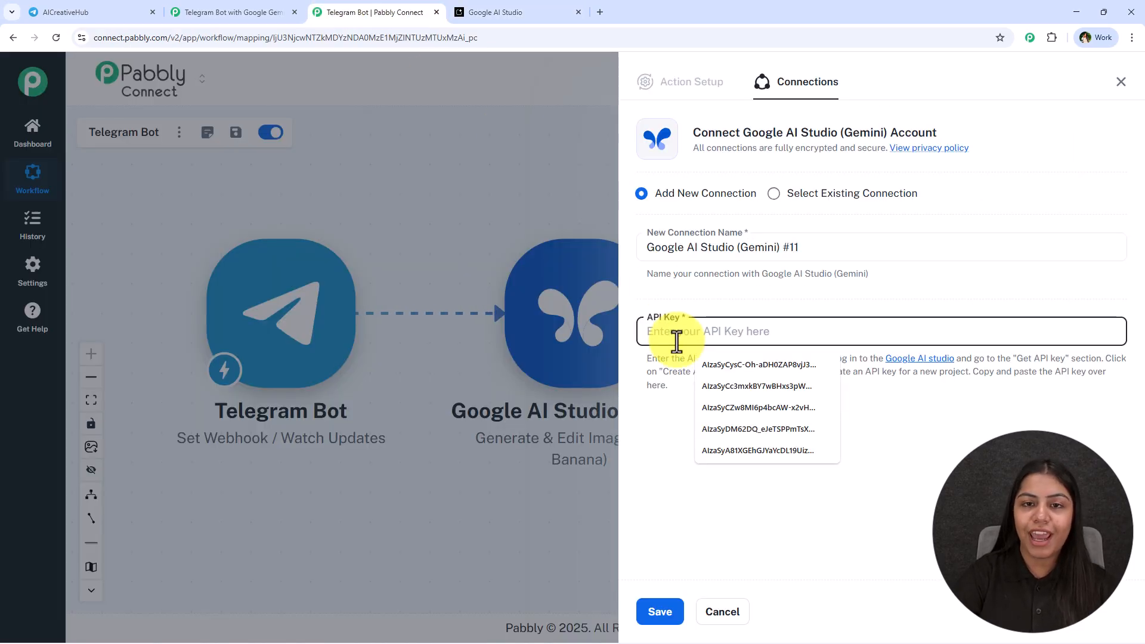
key("ctrl+v")
left_click(672, 610)
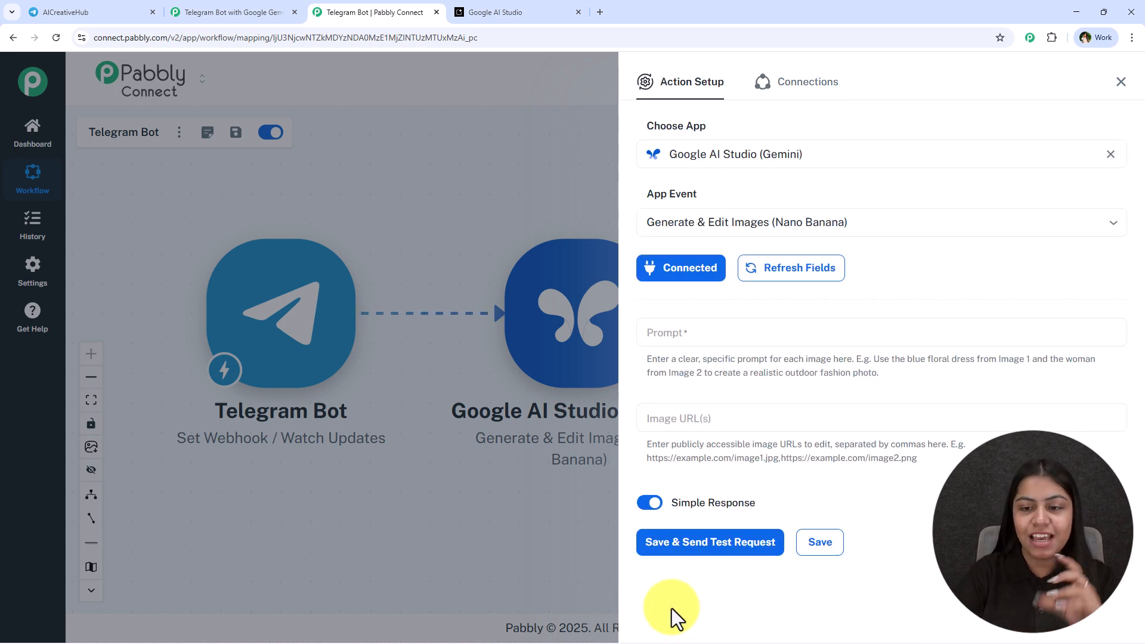
Map the Telegram Bot trigger's message text to the Gemini action's Prompt
left_click(689, 332)
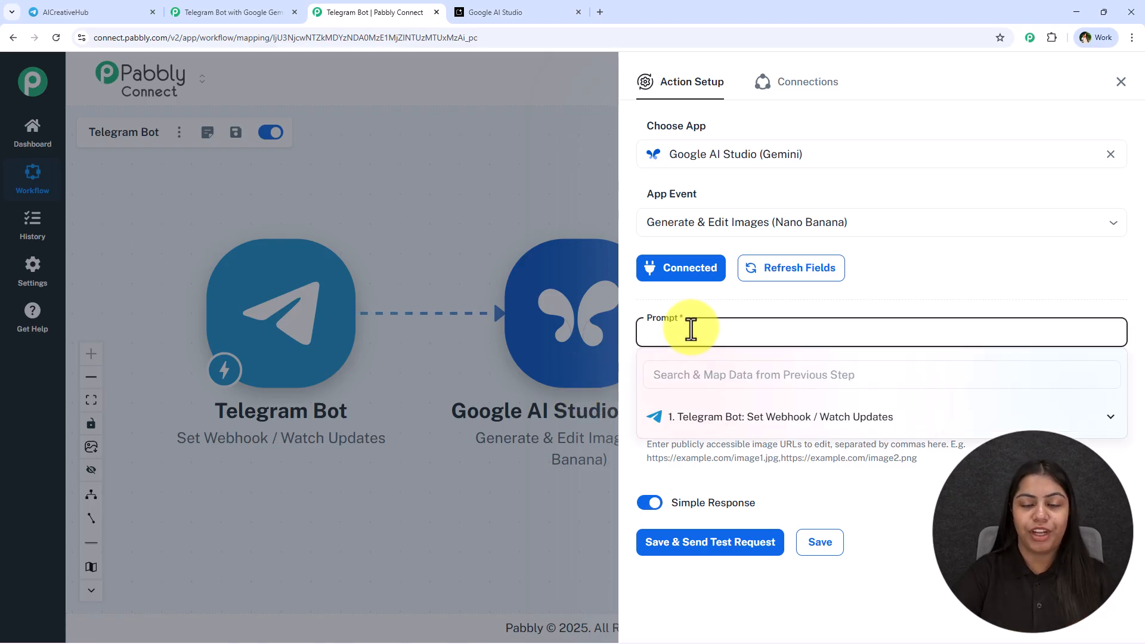
left_click(763, 420)
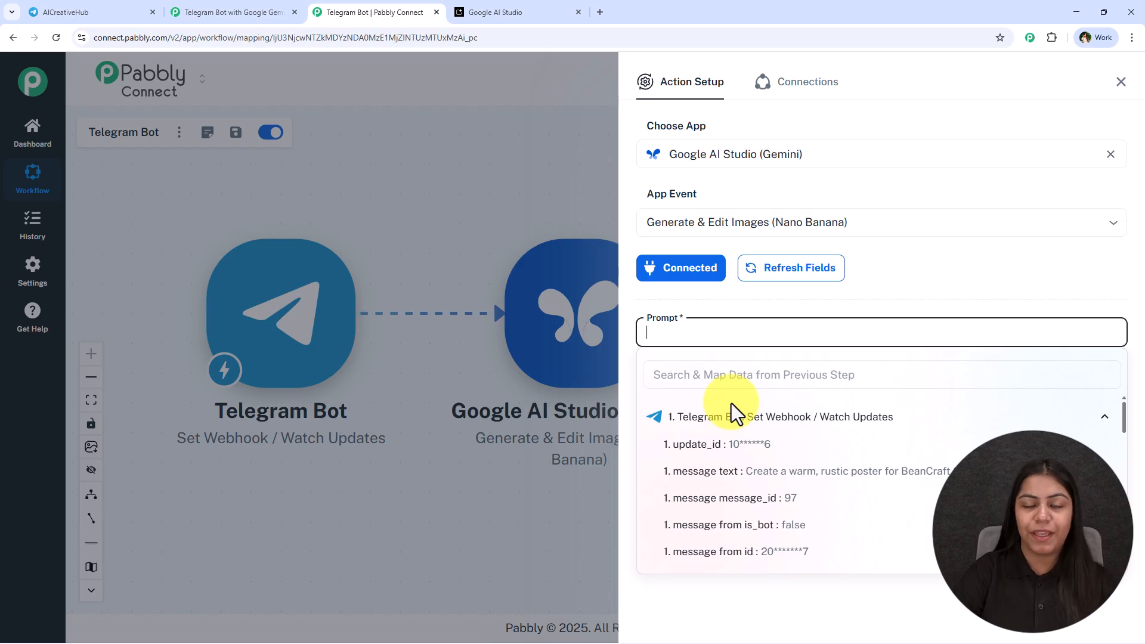
left_click(775, 477)
left_click(795, 312)
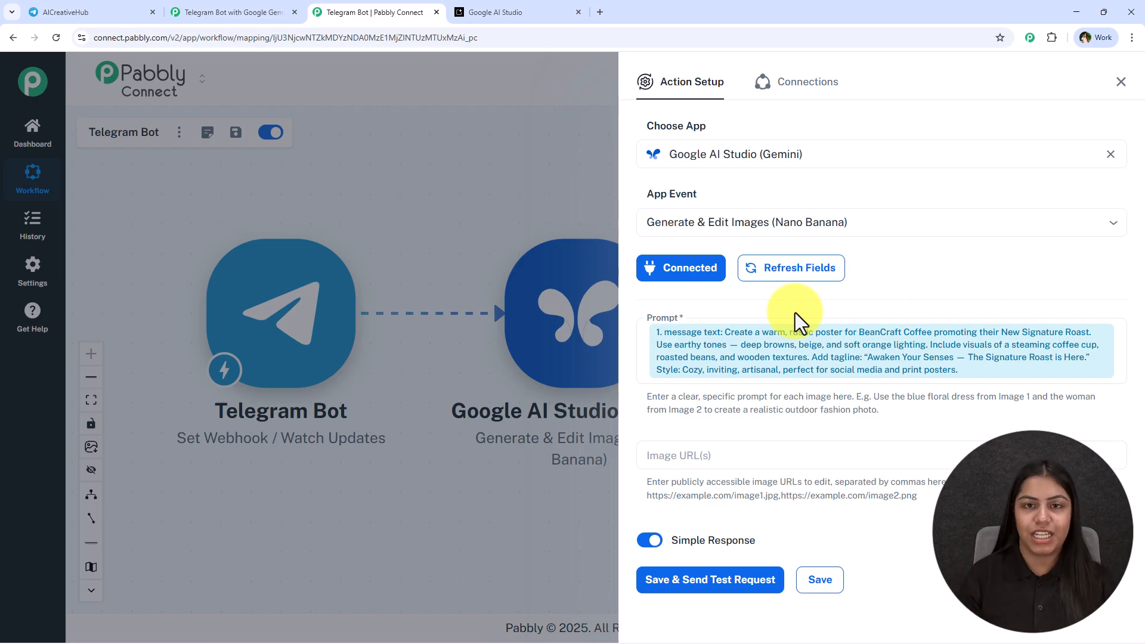
left_click(1008, 379)
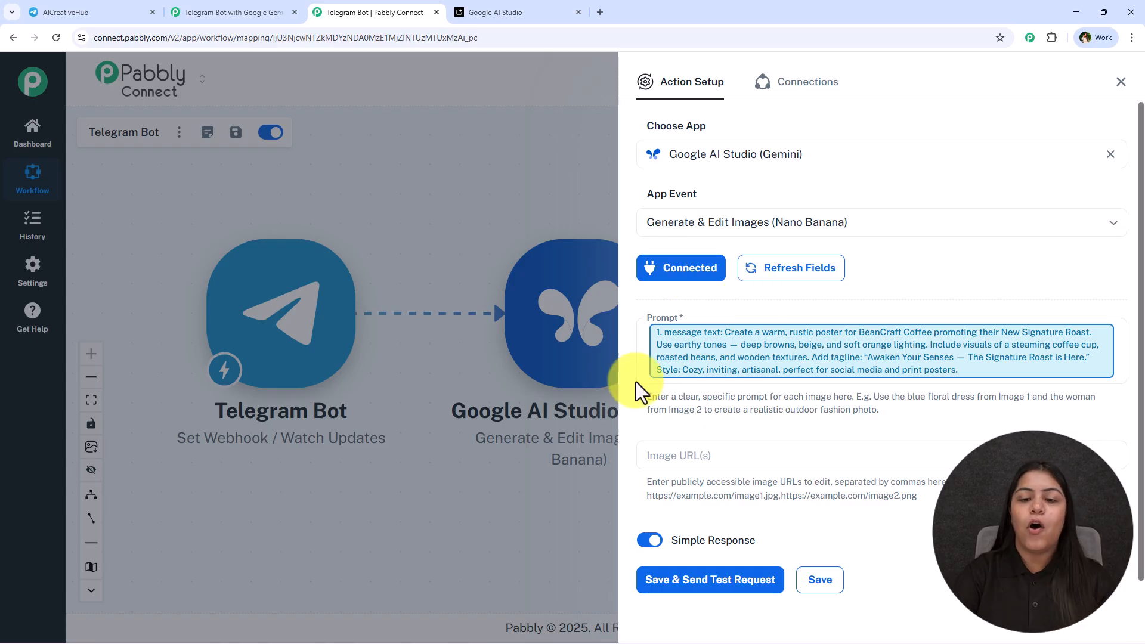
Compare the mapped prompt with the AICreativeHub message in Telegram and examine the Image URL(s) field in Pabbly Connect
left_click(96, 13)
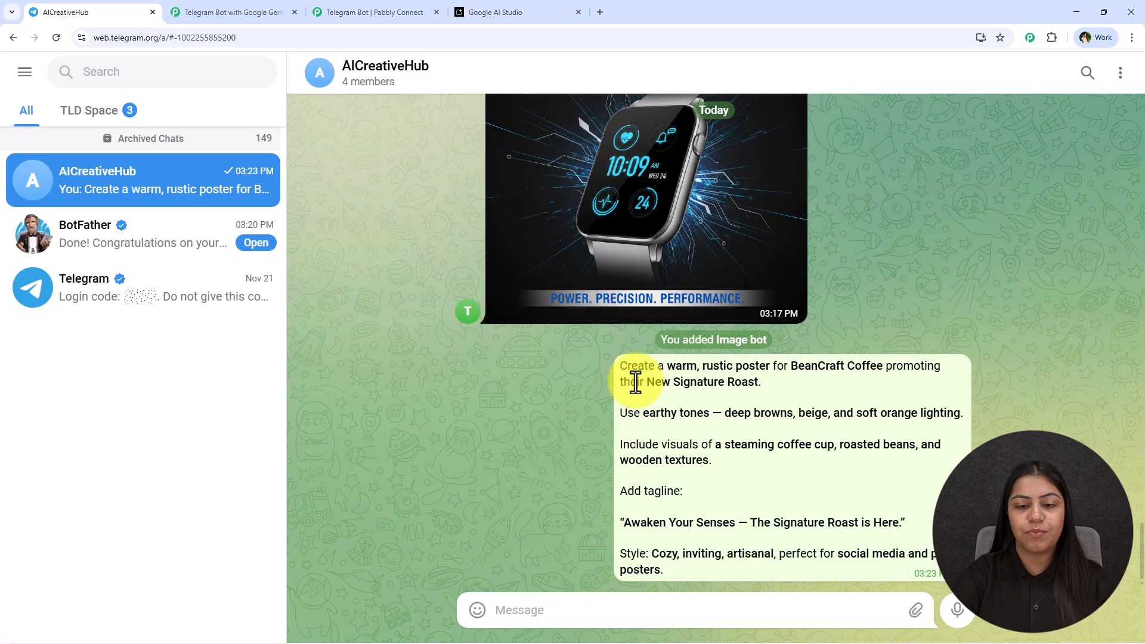
left_click_drag(603, 360, 672, 597)
left_click(563, 486)
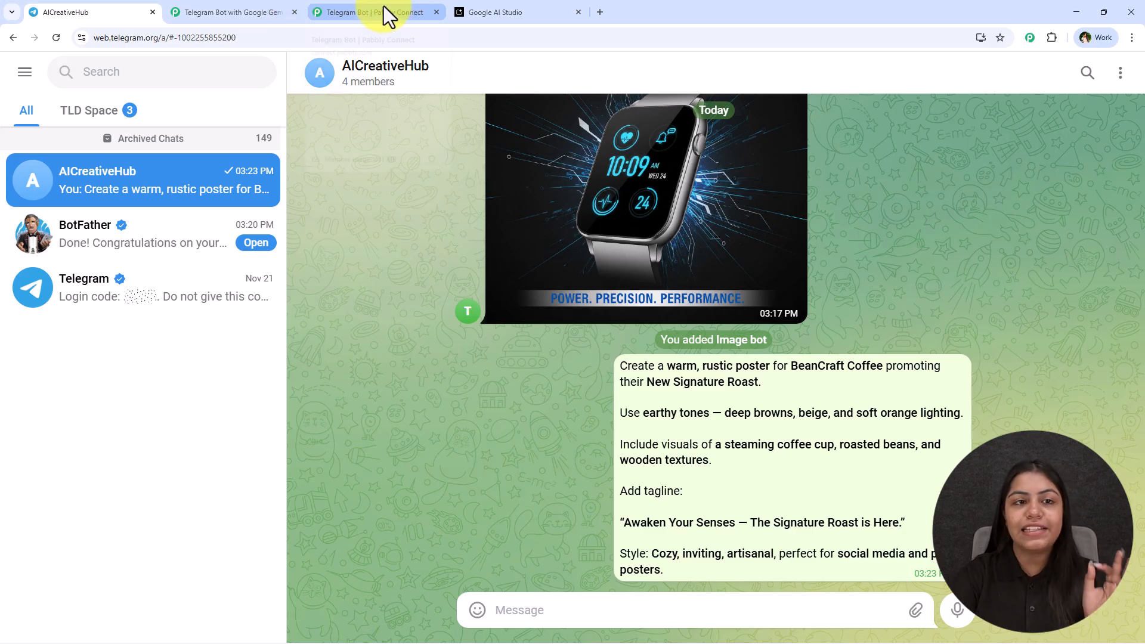
left_click(384, 7)
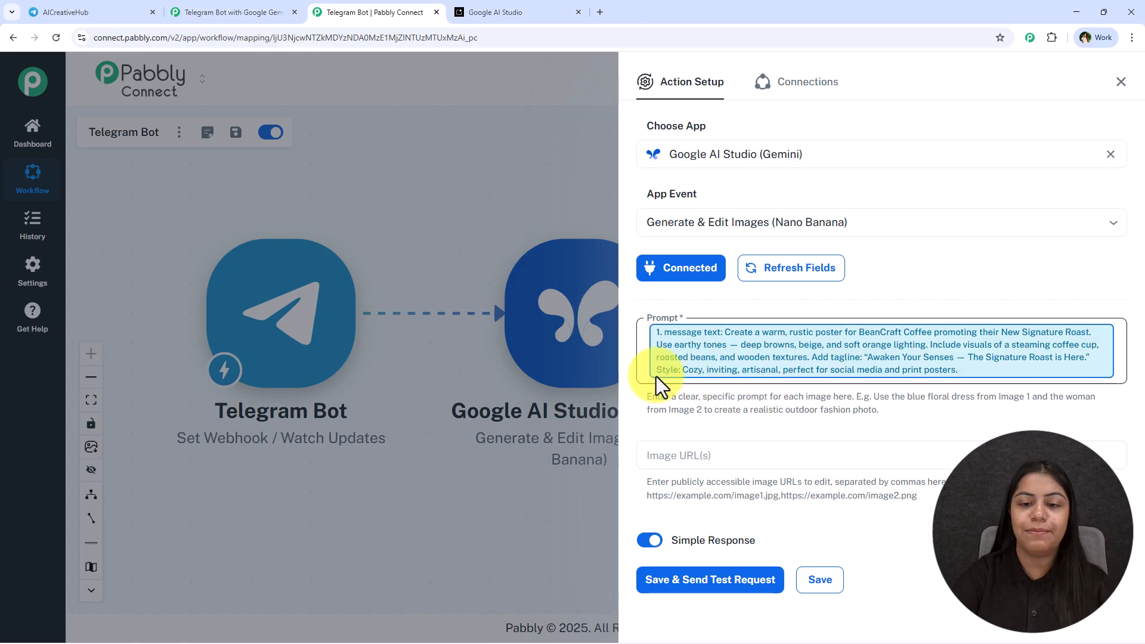
left_click(132, 11)
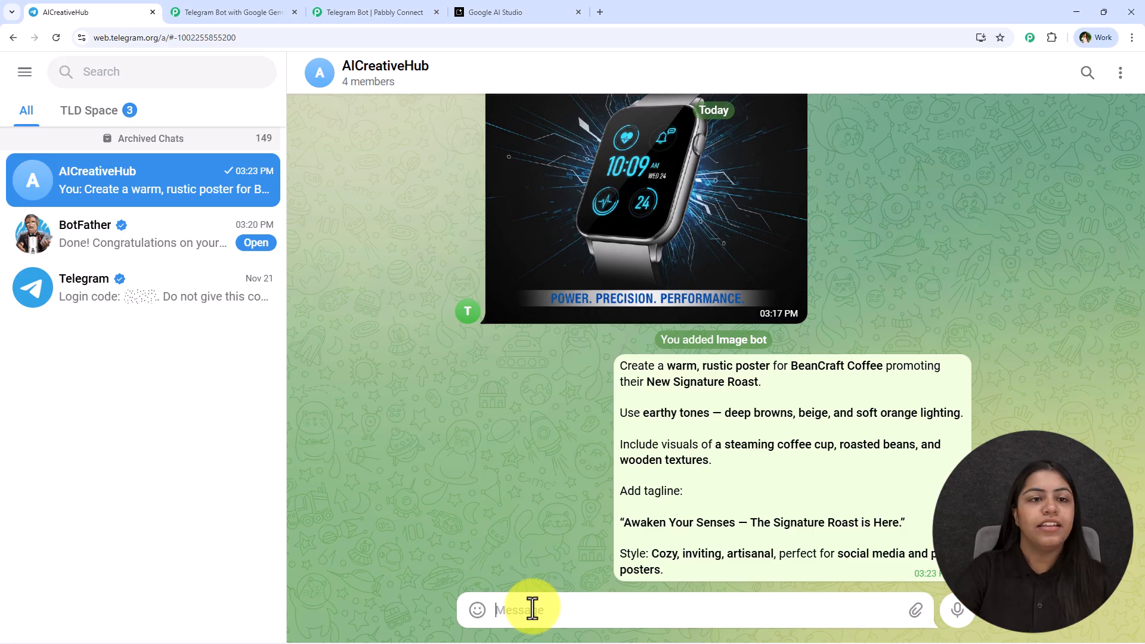
left_click(421, 1)
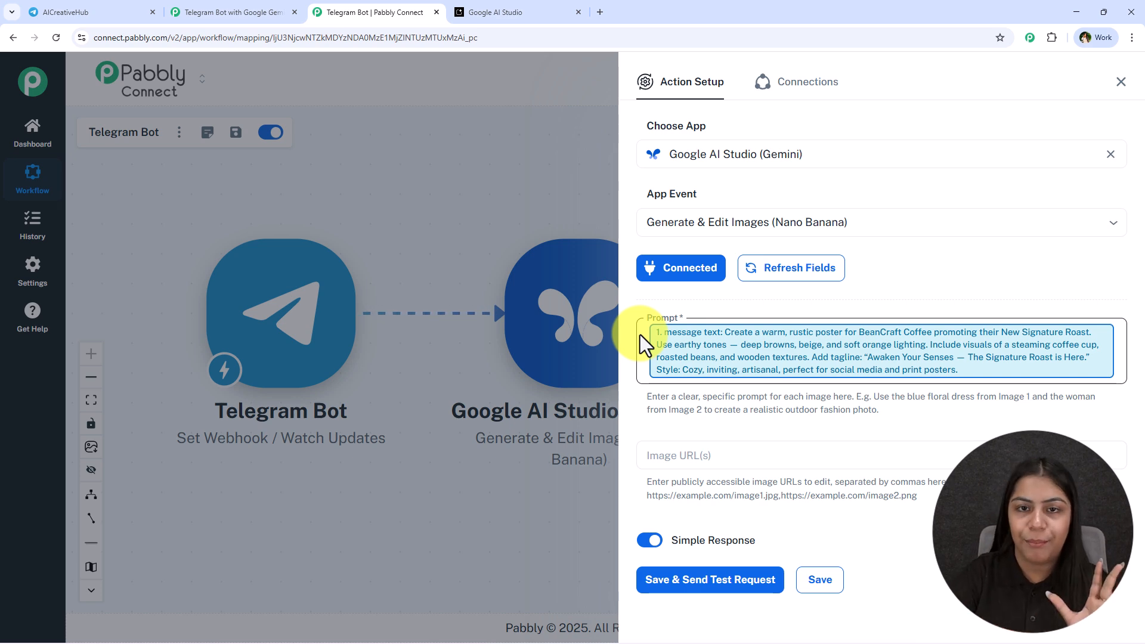
left_click(726, 458)
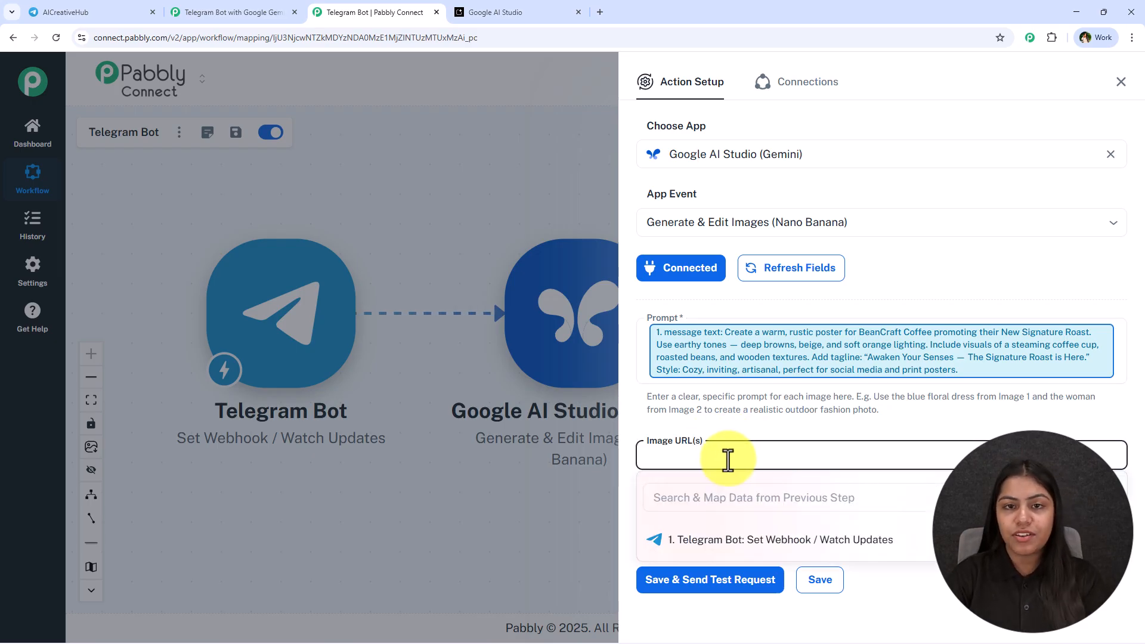
left_click(749, 423)
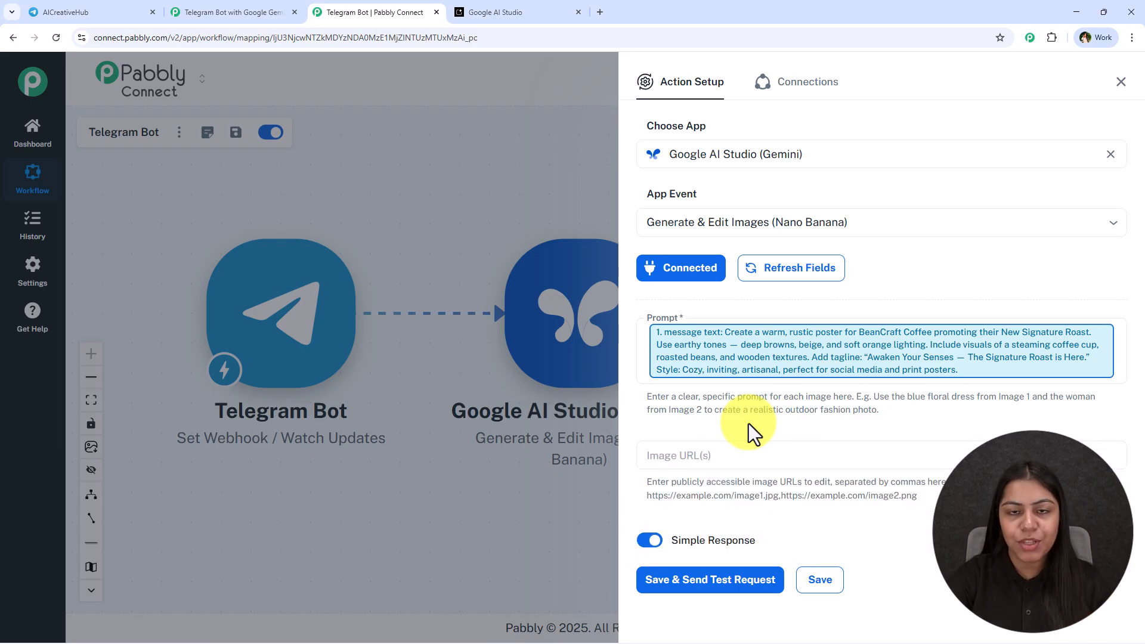
left_click(658, 458)
left_click(77, 8)
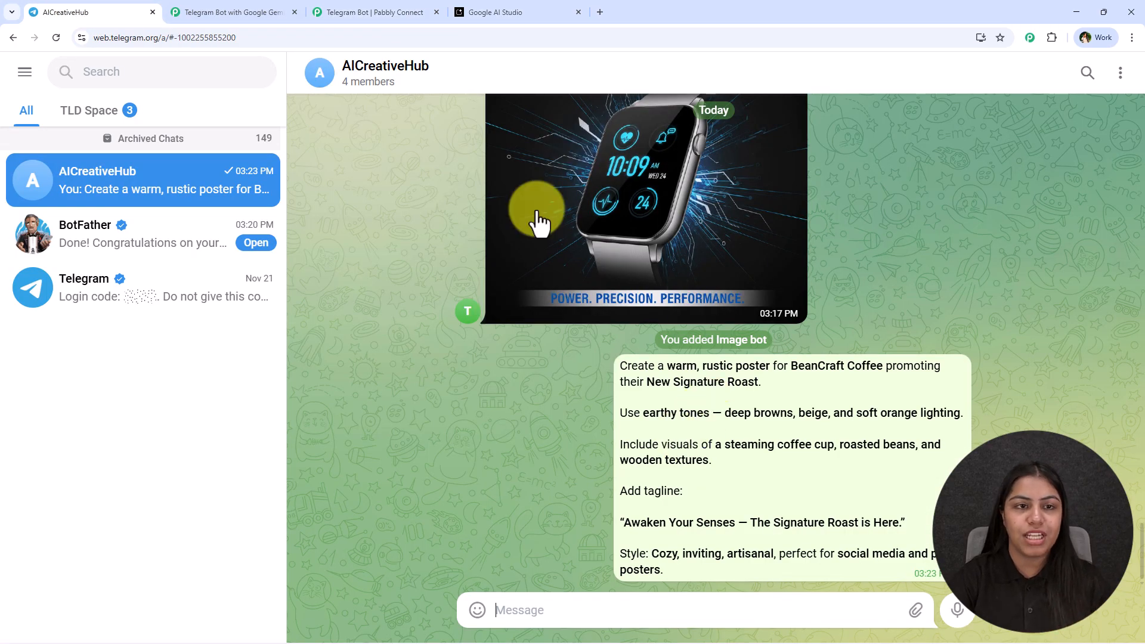
left_click(424, 7)
left_click(733, 440)
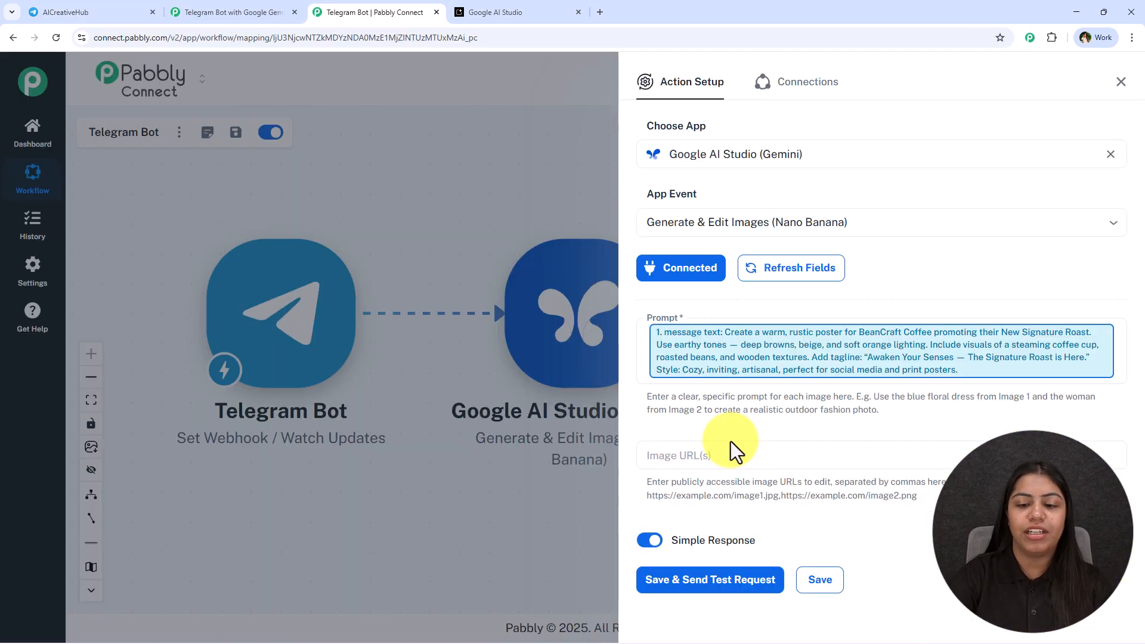
Save the Gemini action, send a test request, and examine the response received
scroll(815, 490, "down", 1)
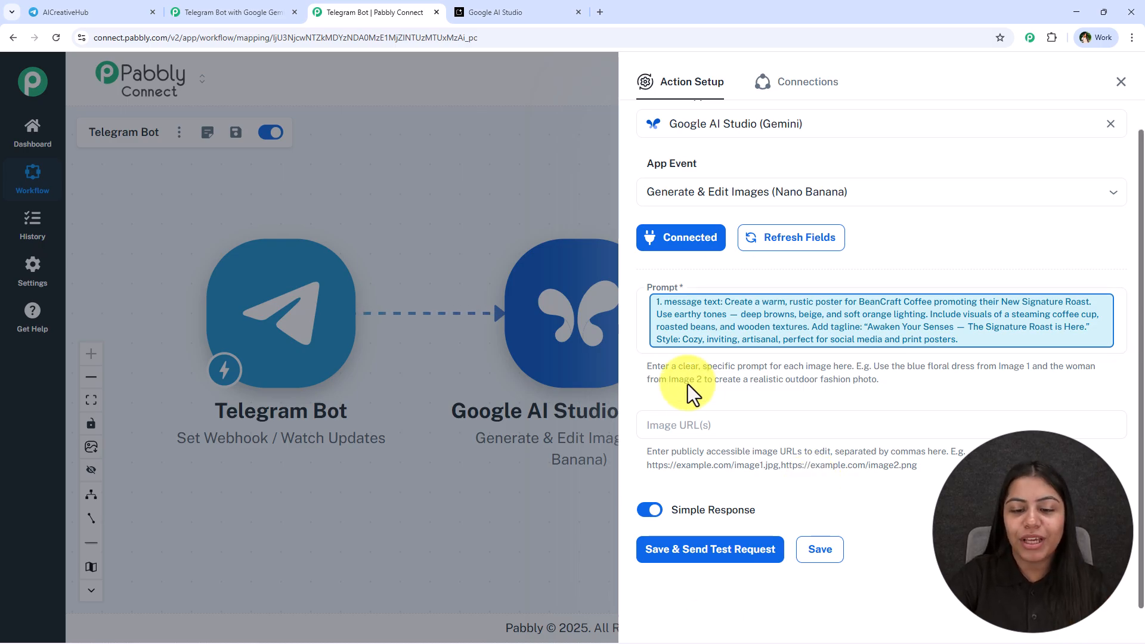
left_click(719, 554)
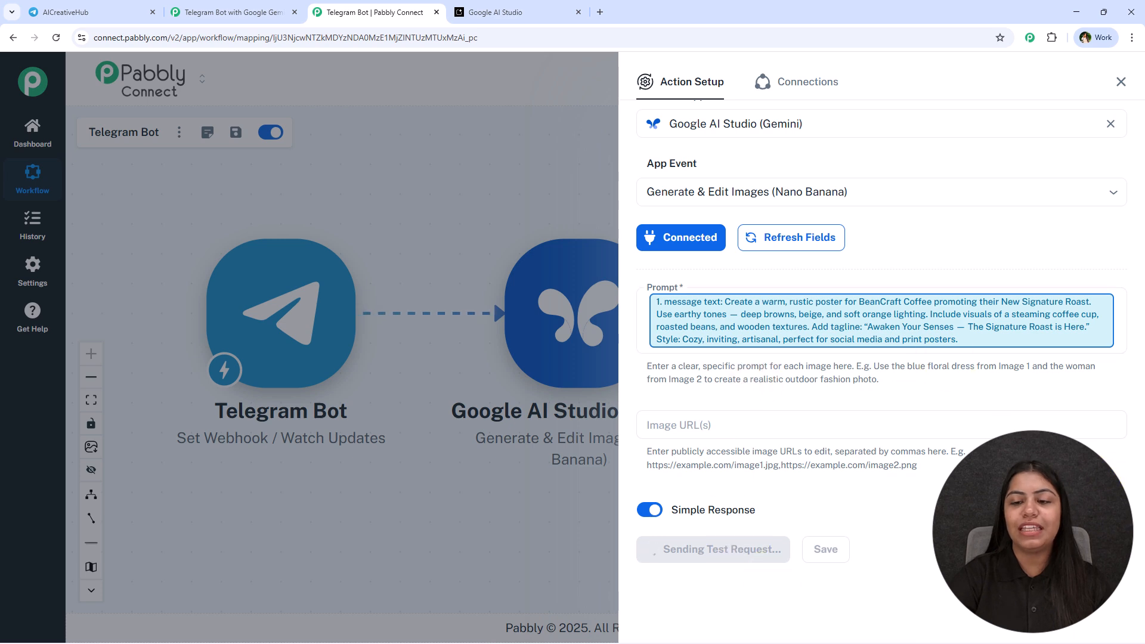
scroll(843, 364, "down", 5)
scroll(793, 453, "down", 2)
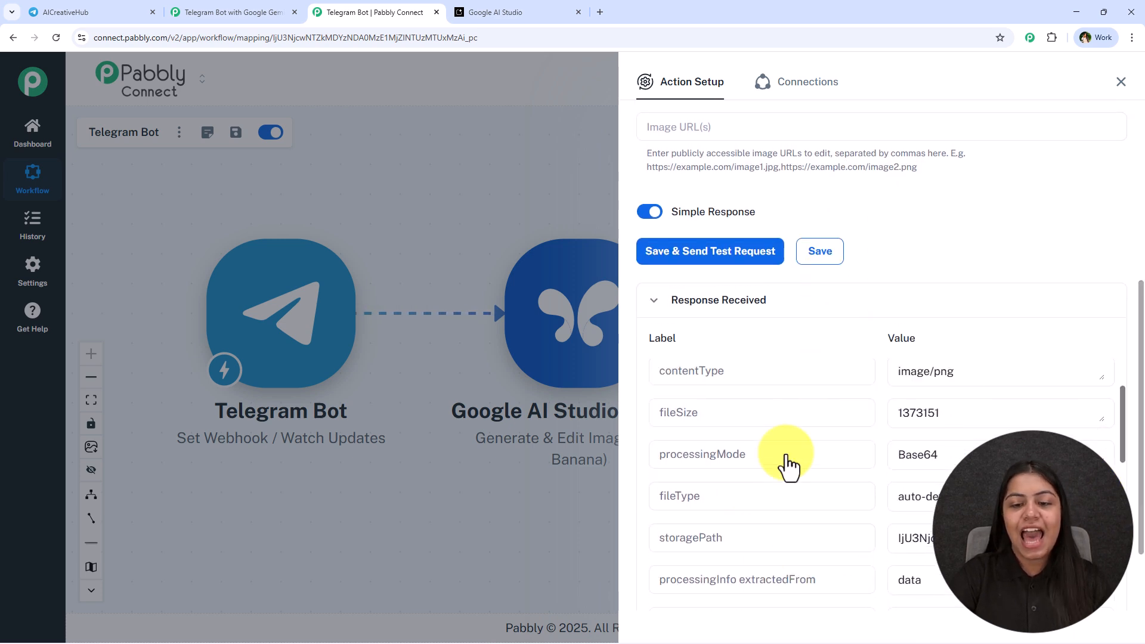
scroll(775, 406, "up", 2)
scroll(767, 333, "down", 1)
Enlarge the response's fileURL value, open that address in a new browser tab, examine the generated BeanCraft Coffee poster, and close the tab
left_click(1096, 376)
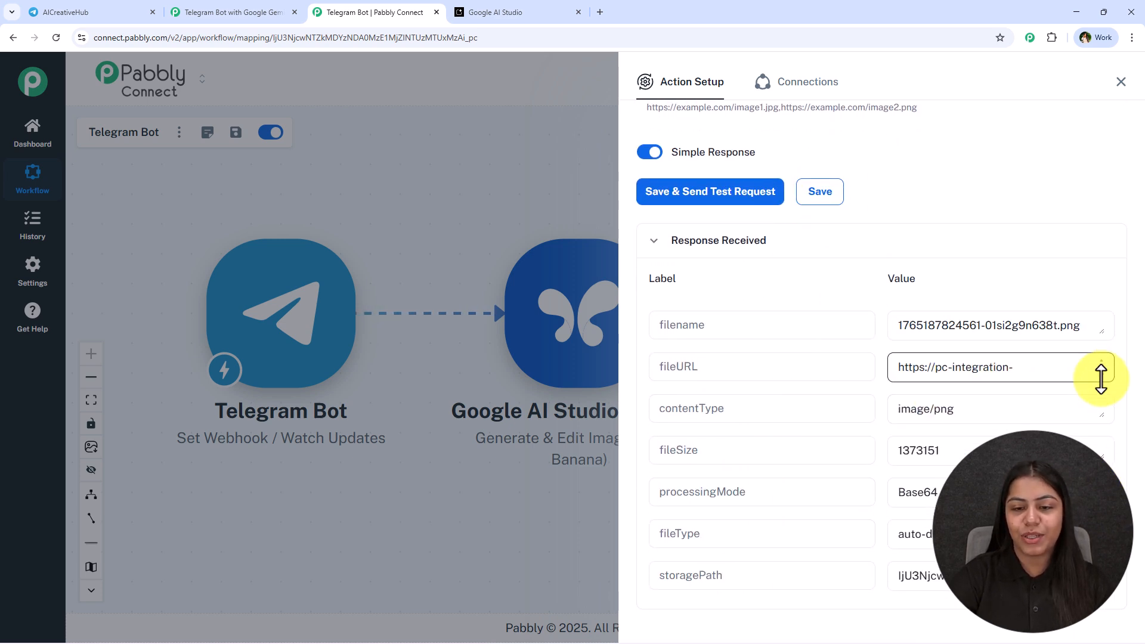
key("ctrl+a")
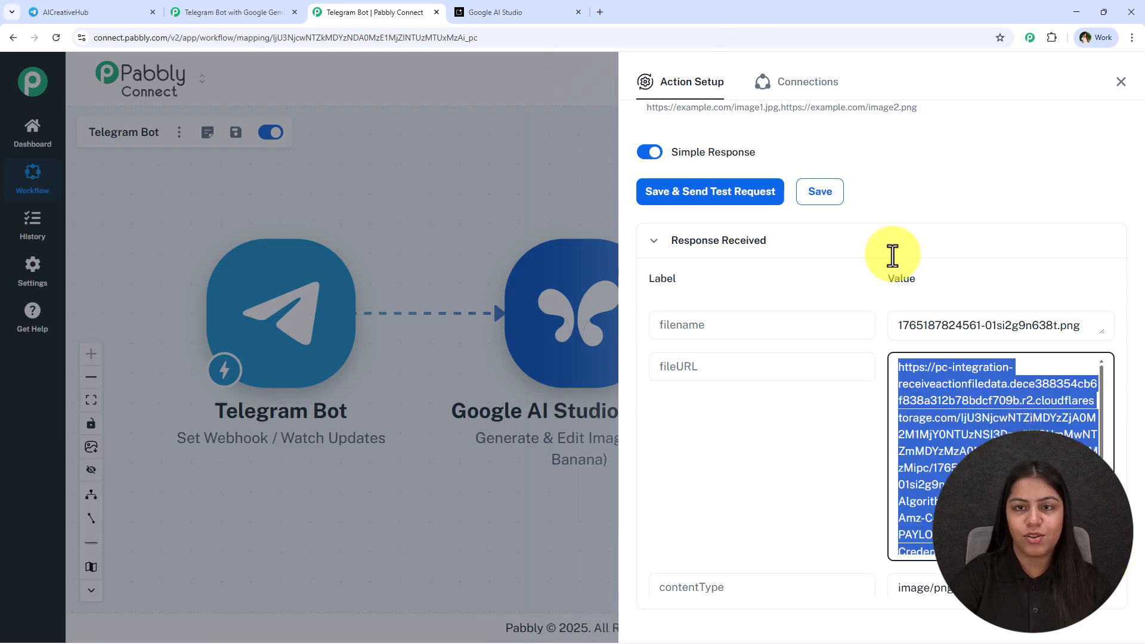
left_click(599, 11)
key("ctrl+v")
key("Return")
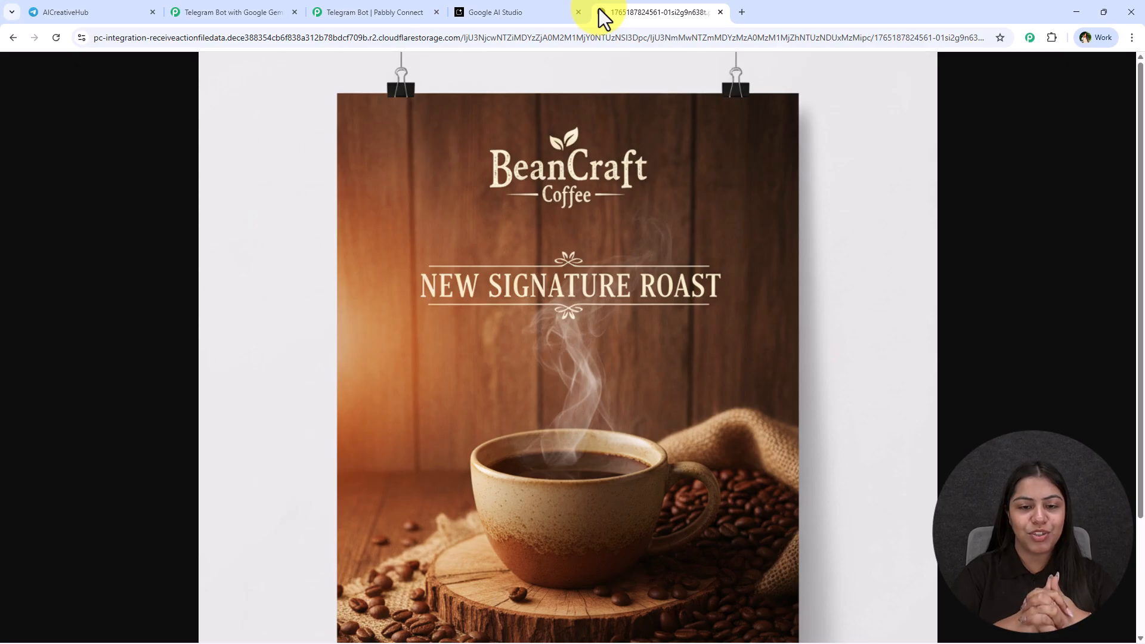
scroll(598, 455, "down", 3)
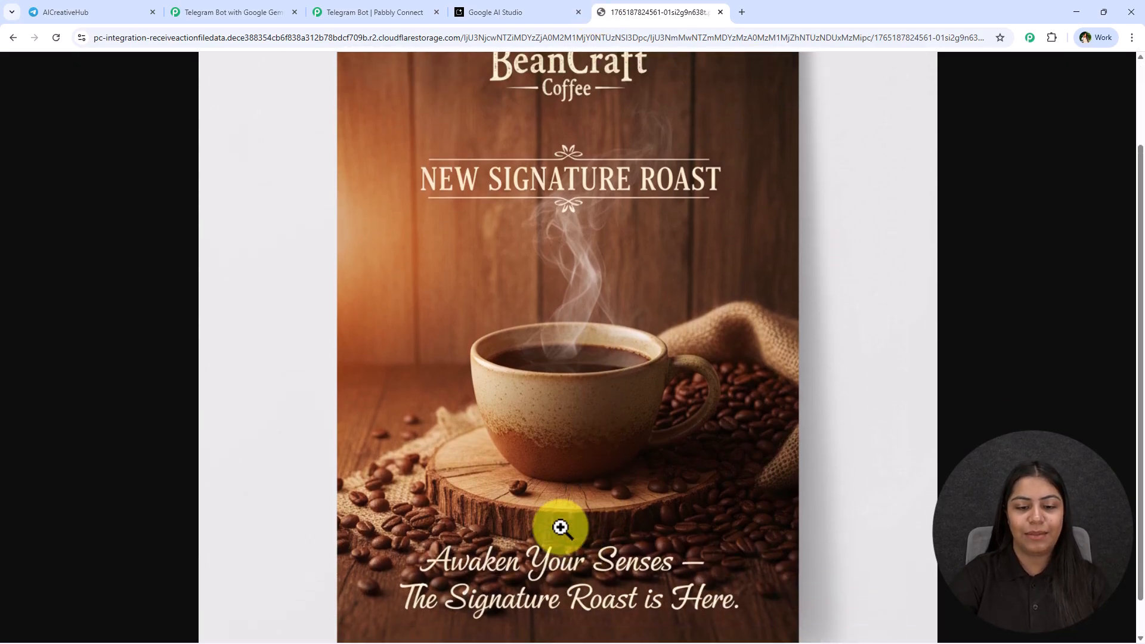
scroll(537, 548, "up", 3)
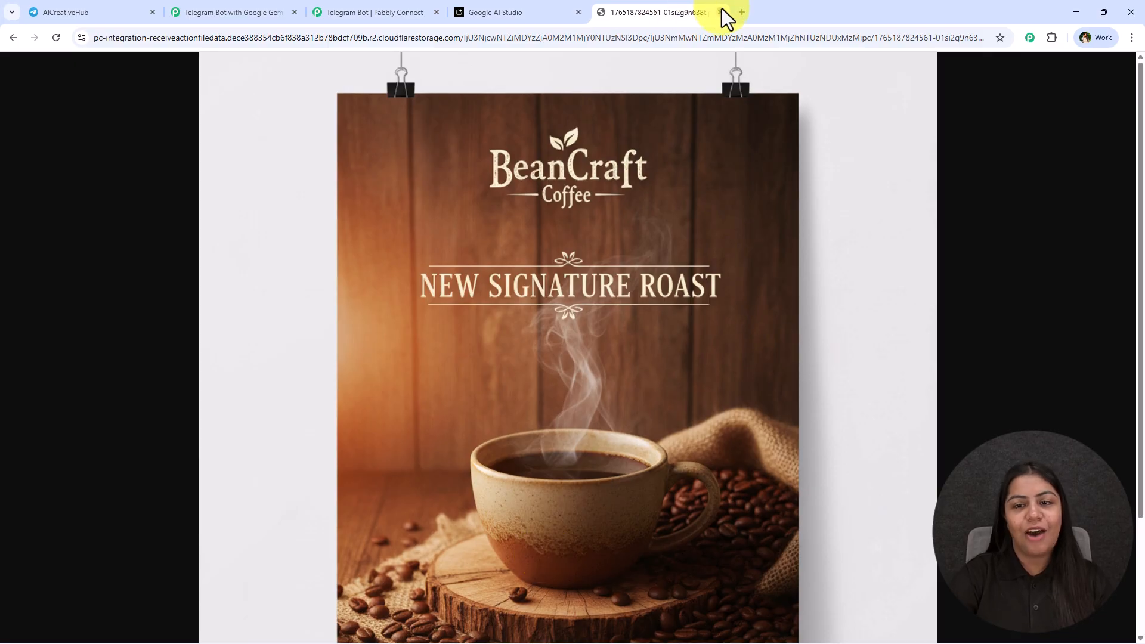
left_click(721, 12)
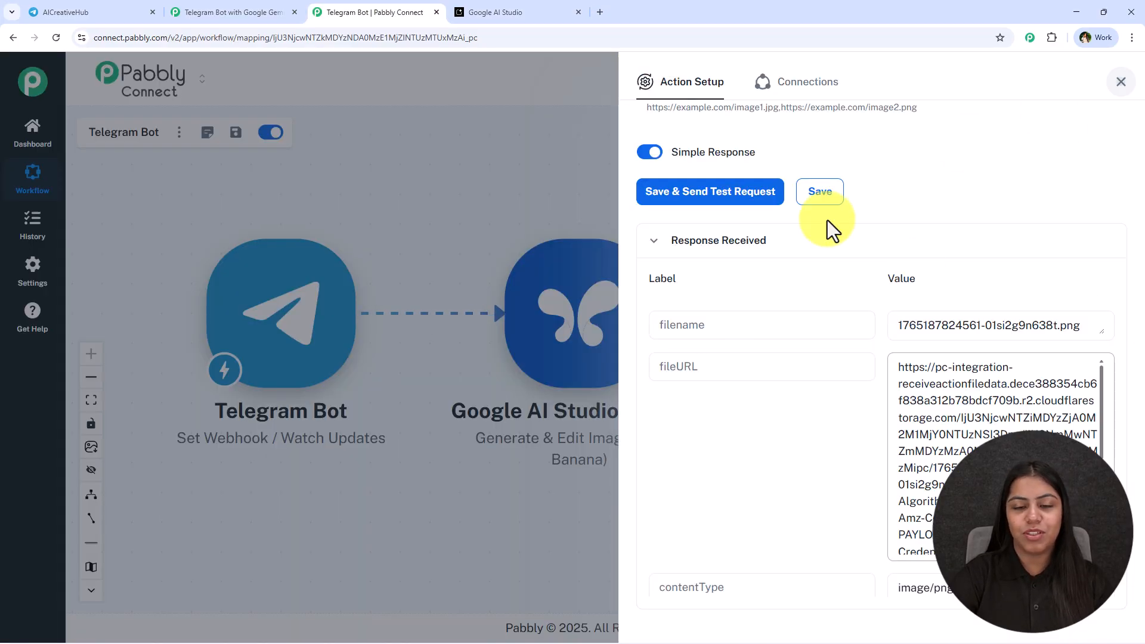
Close the Gemini setup and add a Telegram Bot action after it with the event Send a Photo
left_click(1121, 81)
left_click_drag(776, 355, 688, 324)
left_click(581, 283)
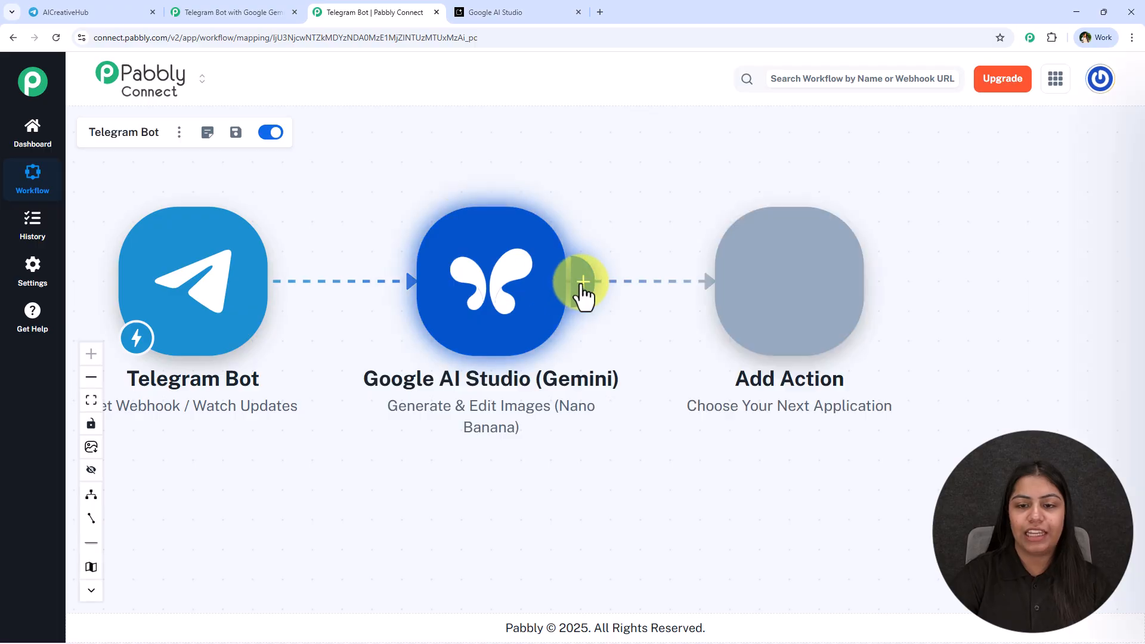
type("Teleg")
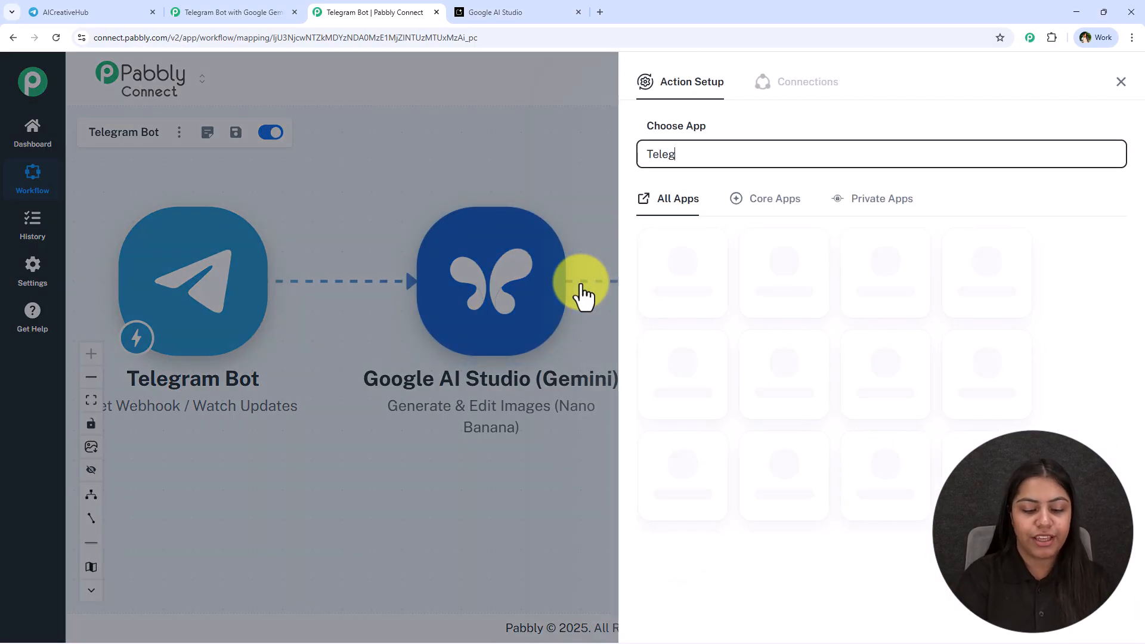
type("ram")
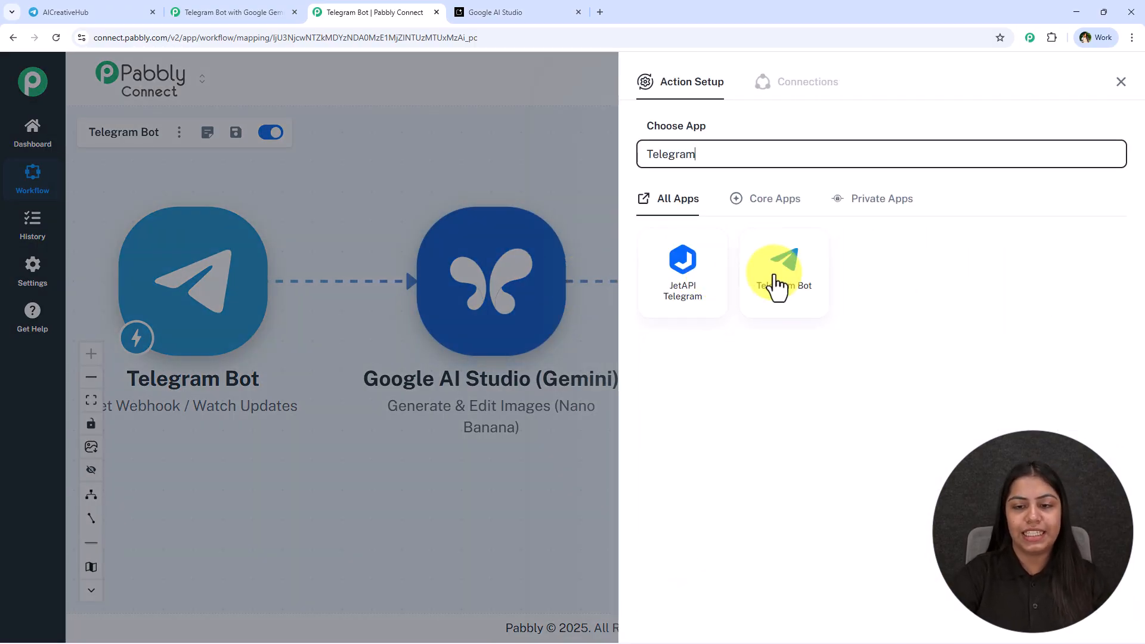
left_click(746, 253)
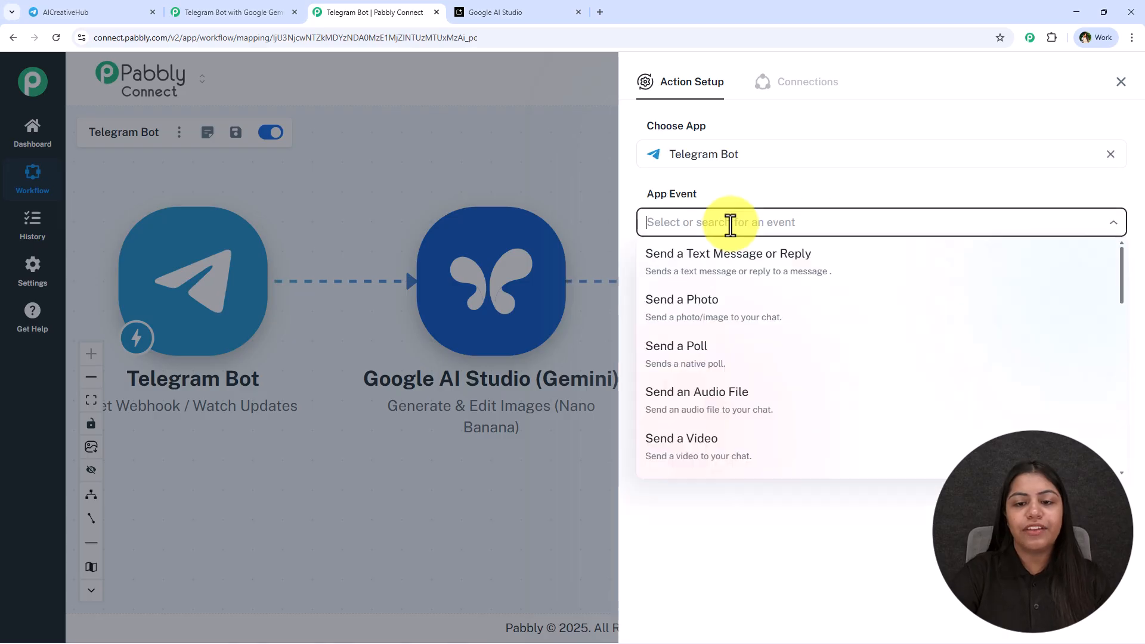
left_click(707, 316)
Connect the Send a Photo action using the existing connection Telegram Bot #36 and save it
left_click(675, 269)
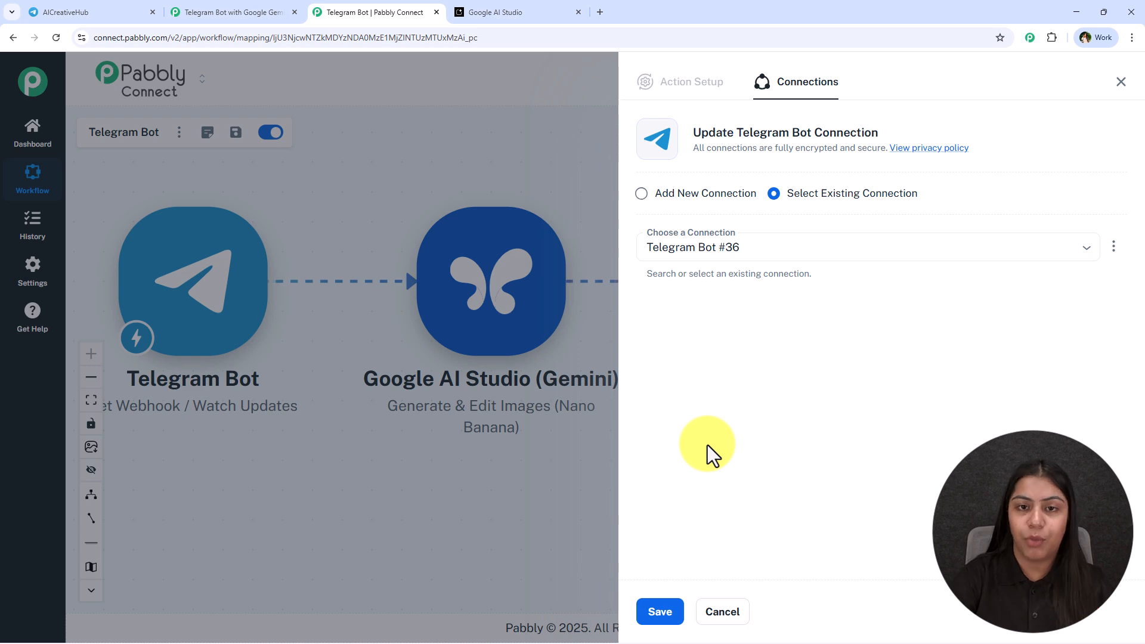
triple_click(793, 206)
left_click(651, 615)
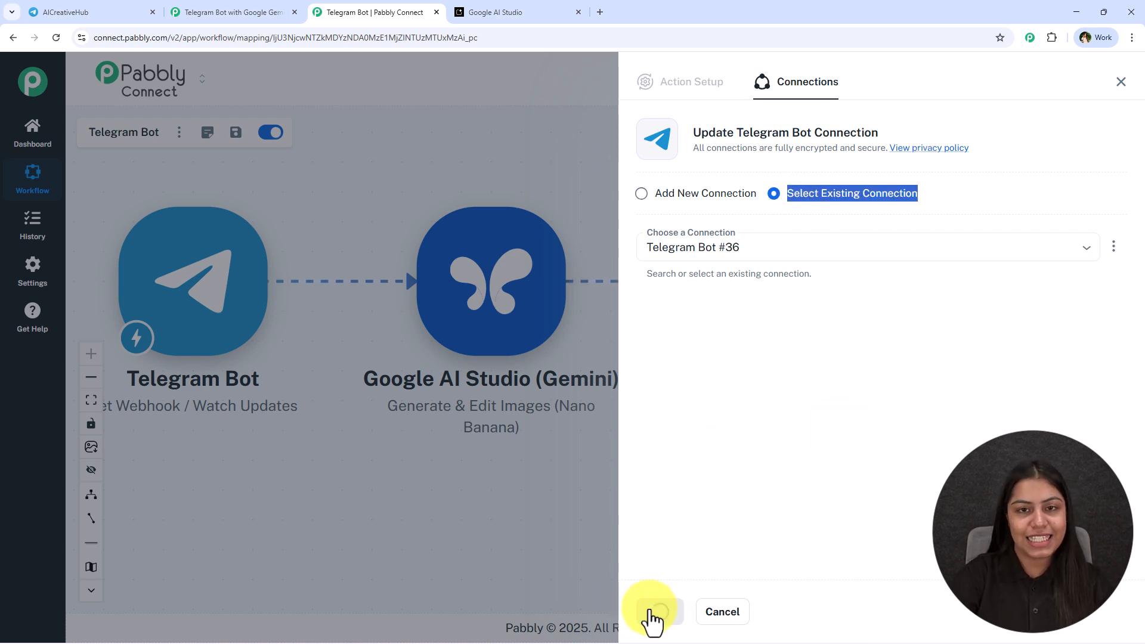
Copy the AICreativeHub group's chat ID, including its minus sign, from the Telegram Web address and enter it as the Send a Photo Chat ID
scroll(793, 310, "down", 2)
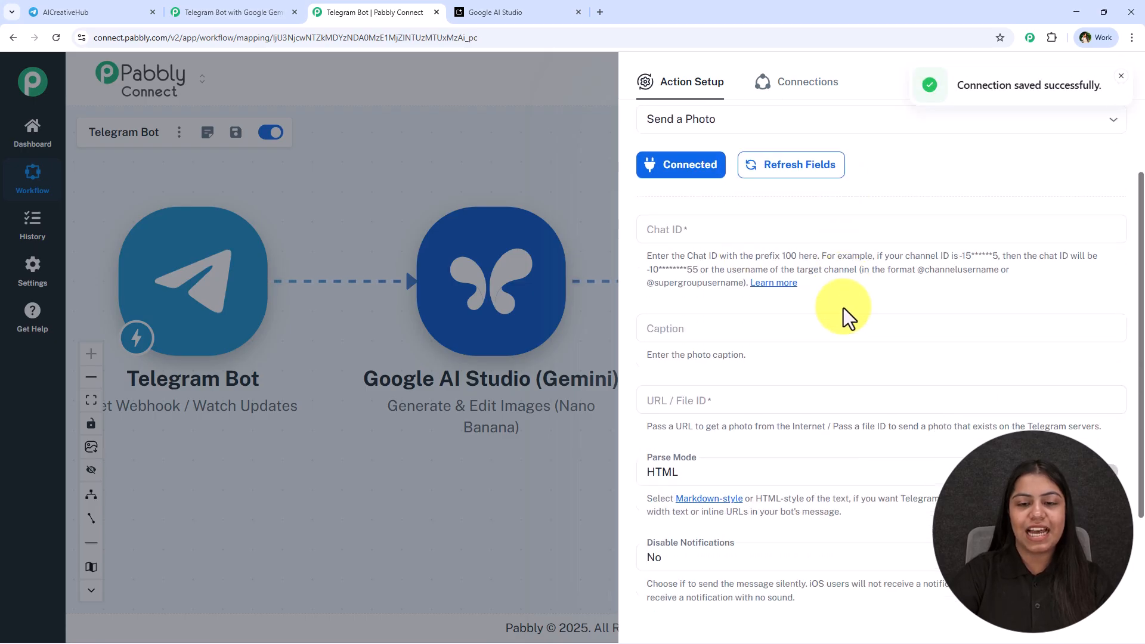
left_click(760, 213)
left_click(790, 192)
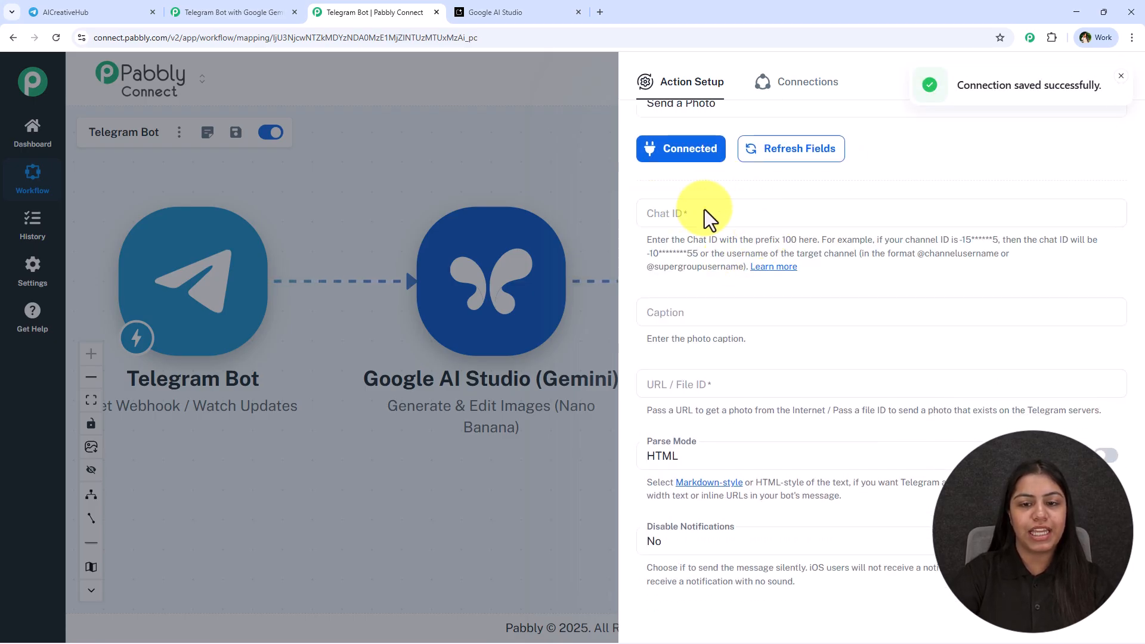
left_click(158, 12)
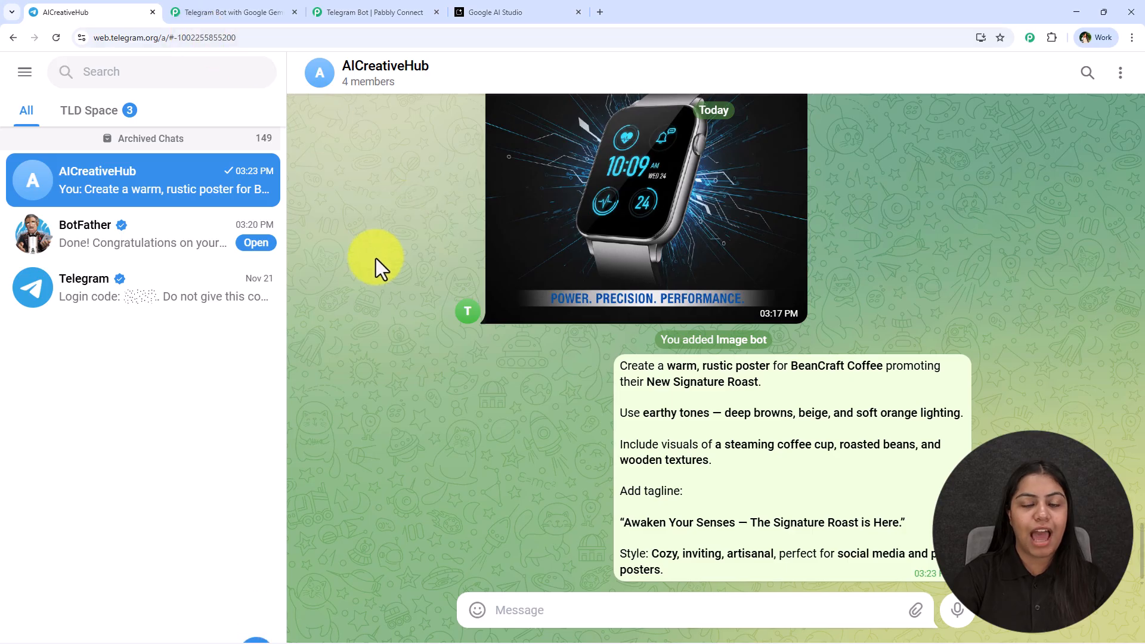
left_click_drag(235, 38, 174, 45)
key("ctrl+c")
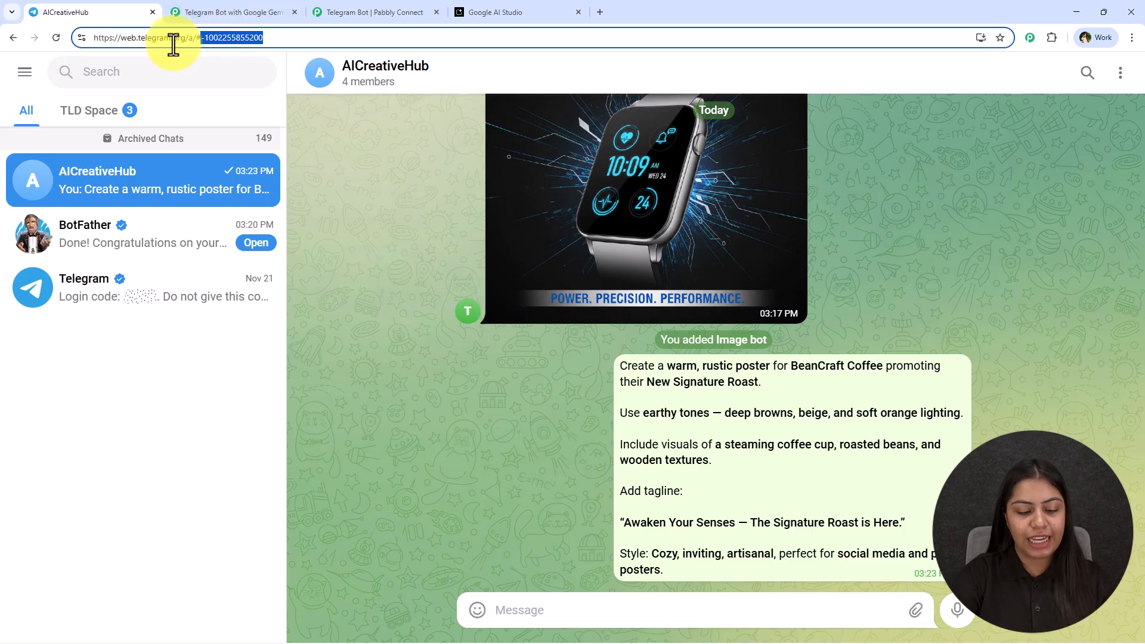
left_click(383, 177)
left_click(370, 11)
left_click(684, 209)
key("ctrl+v")
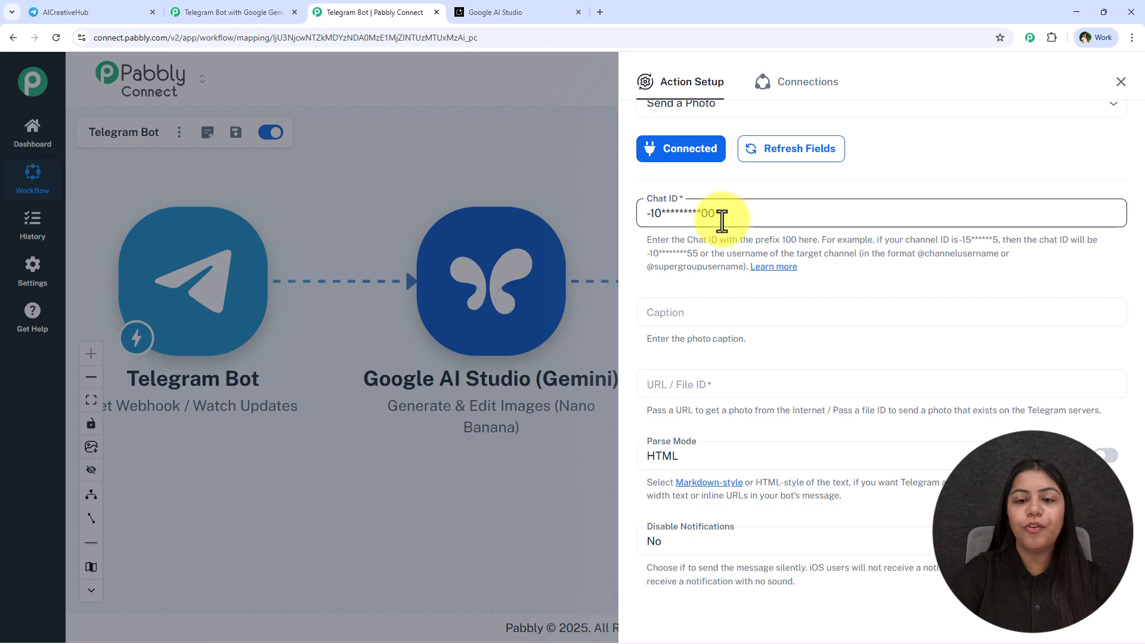
left_click(724, 206)
left_click(639, 198)
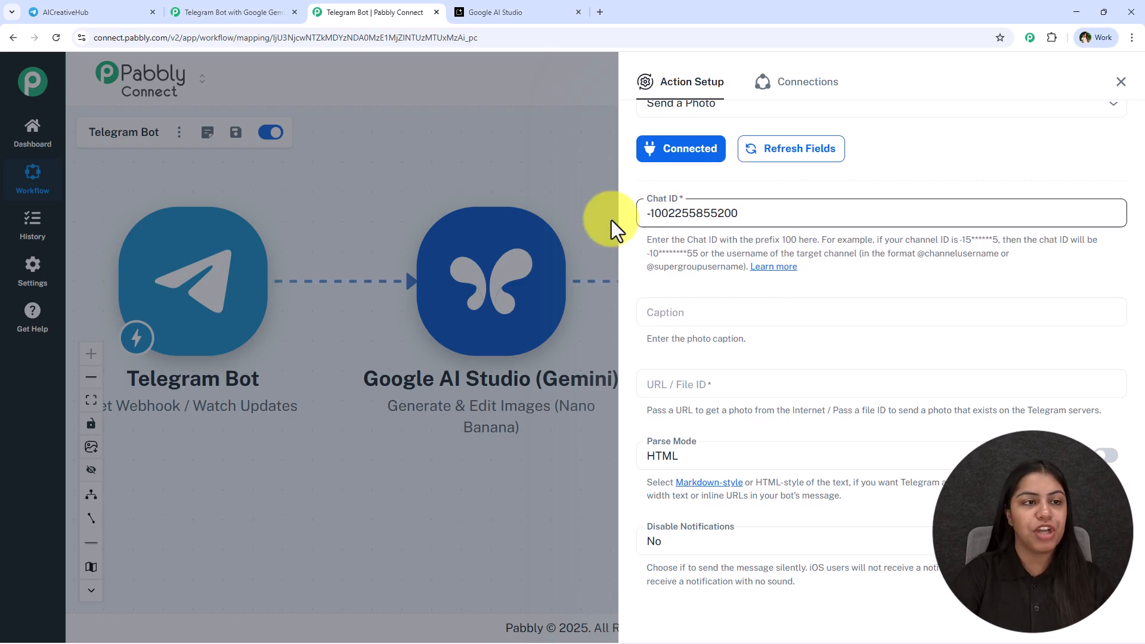
In Telegram Web, examine the option for switching to the K version and the chat ID in the AICreativeHub group's address, and return to Pabbly Connect
left_click(123, 8)
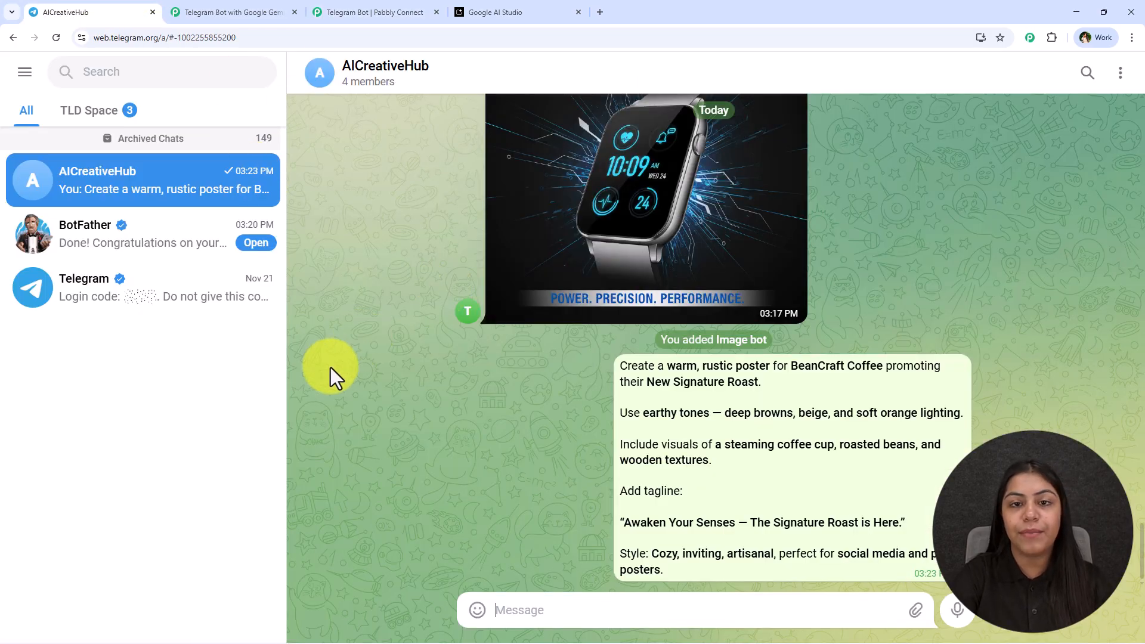
left_click_drag(158, 44, 257, 38)
left_click(434, 209)
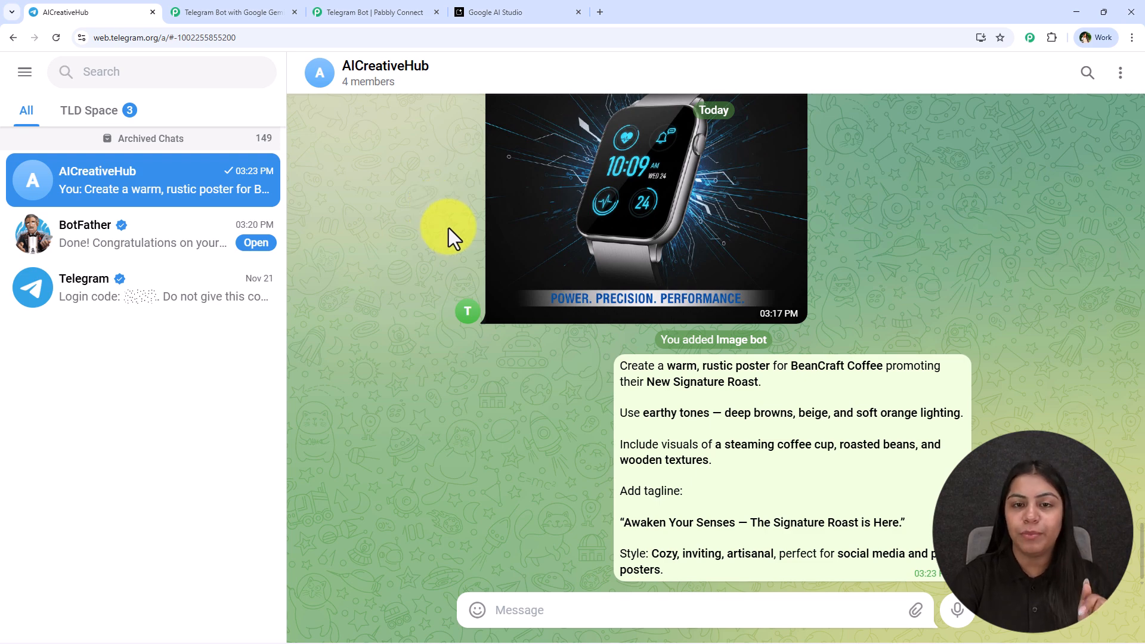
left_click(18, 76)
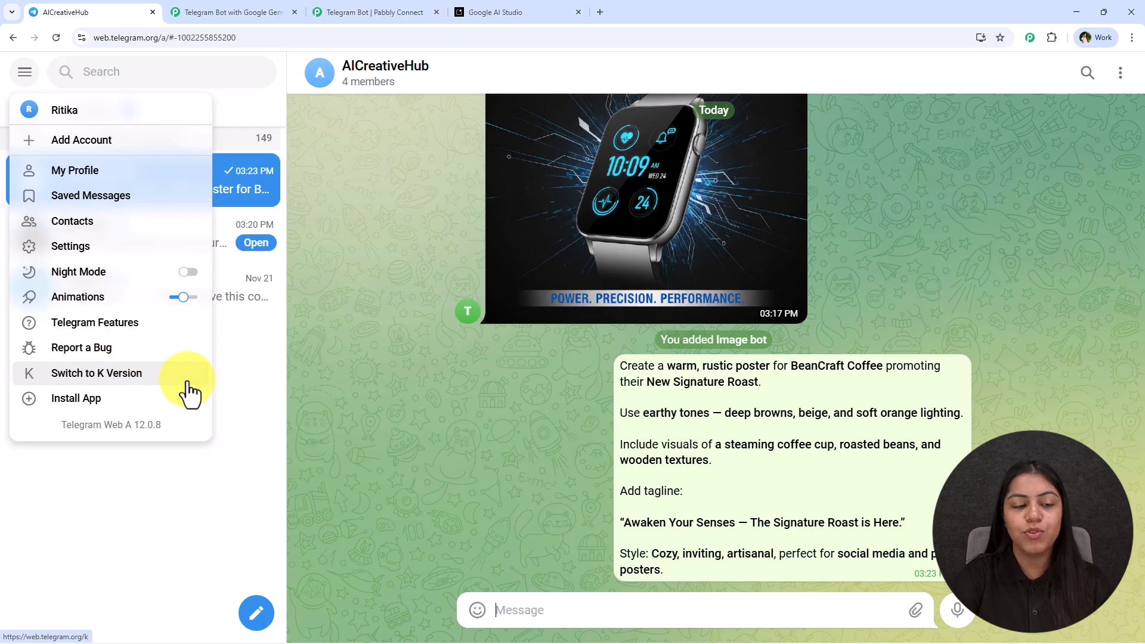
left_click(231, 38)
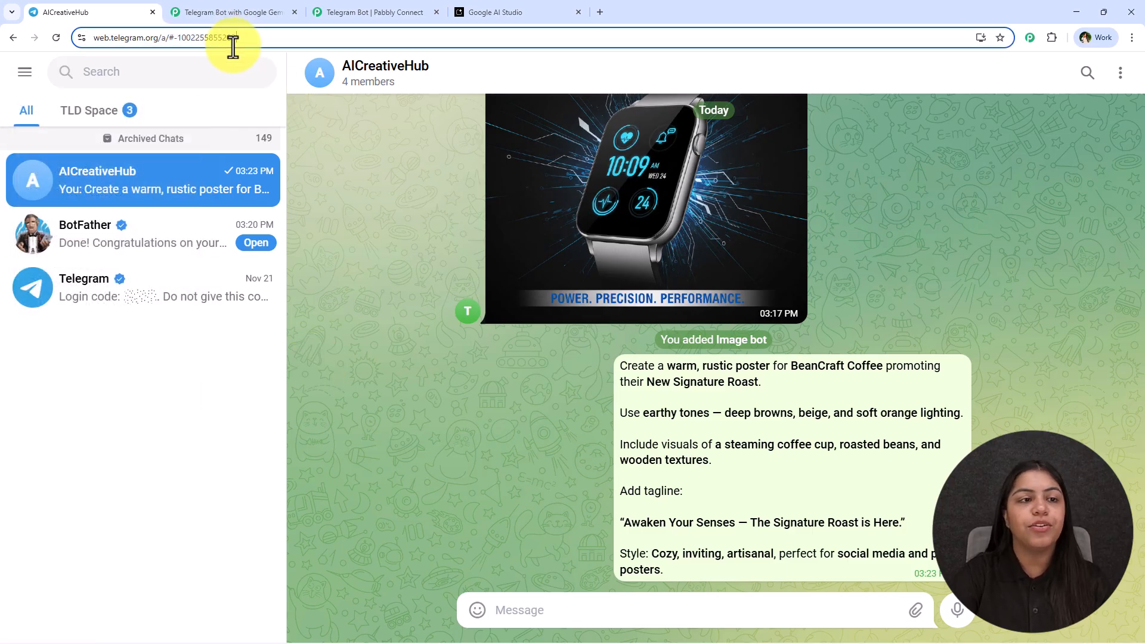
left_click_drag(201, 38, 263, 37)
left_click(382, 12)
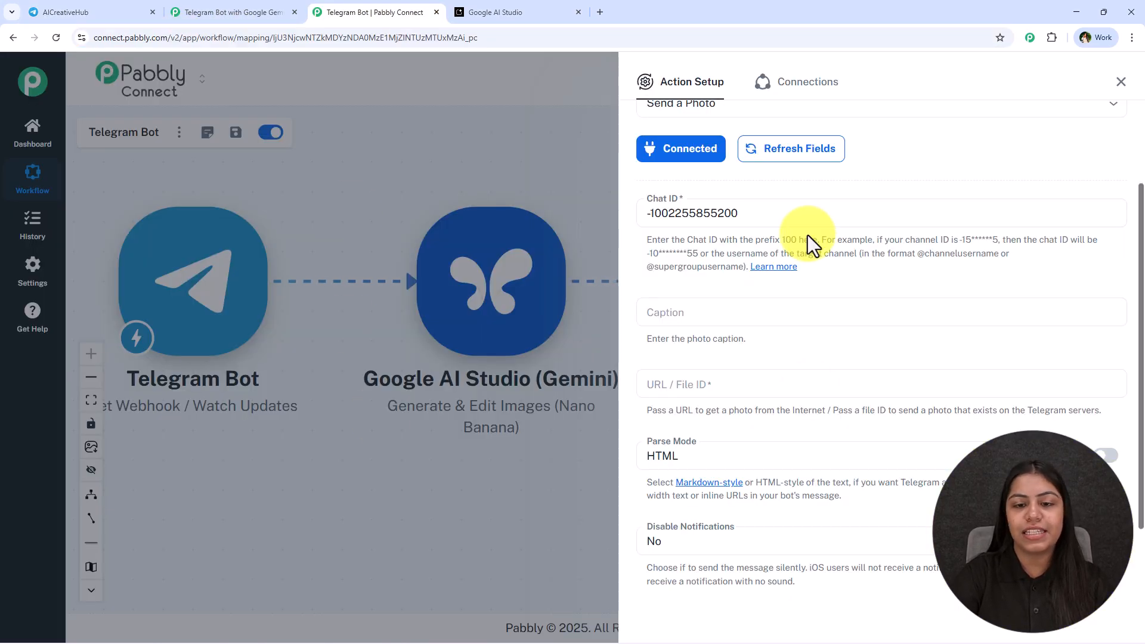
Set the photo caption to "Here's the image" and map URL / File ID to the fileURL from the Google AI Studio (Gemini) step
left_click(733, 252)
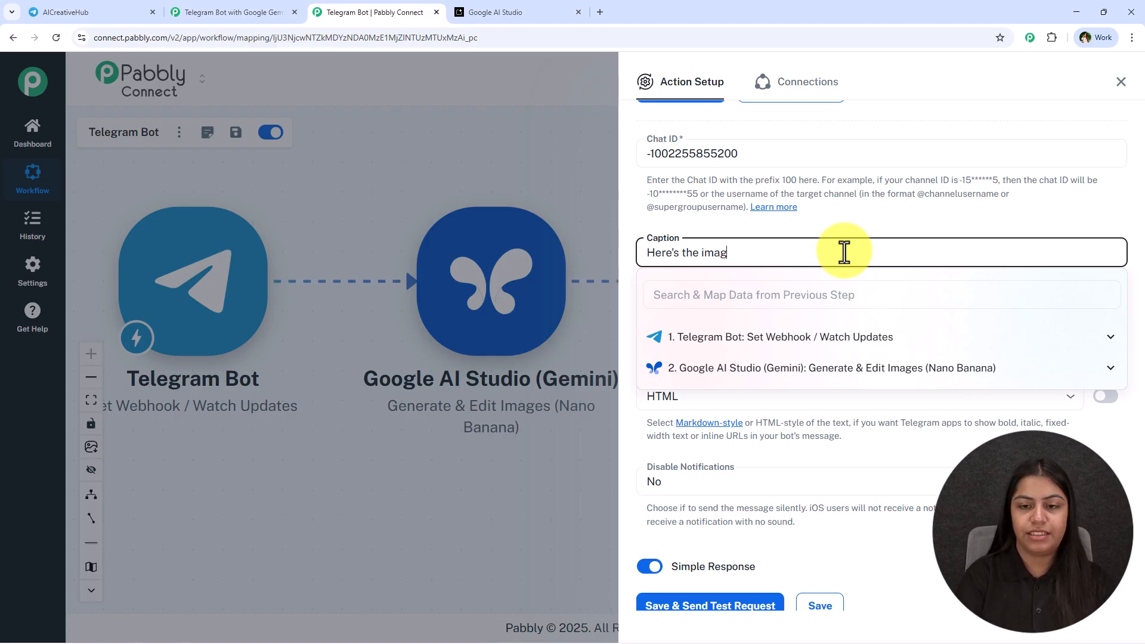
left_click(812, 243)
left_click(739, 328)
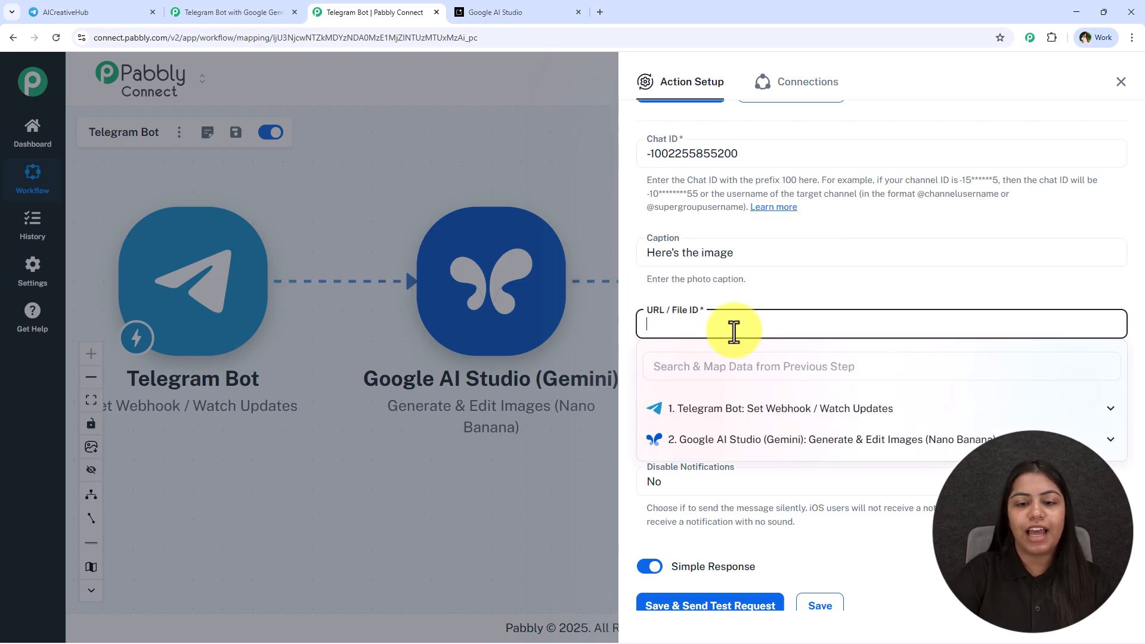
scroll(780, 327, "down", 1)
left_click(768, 384)
left_click(780, 448)
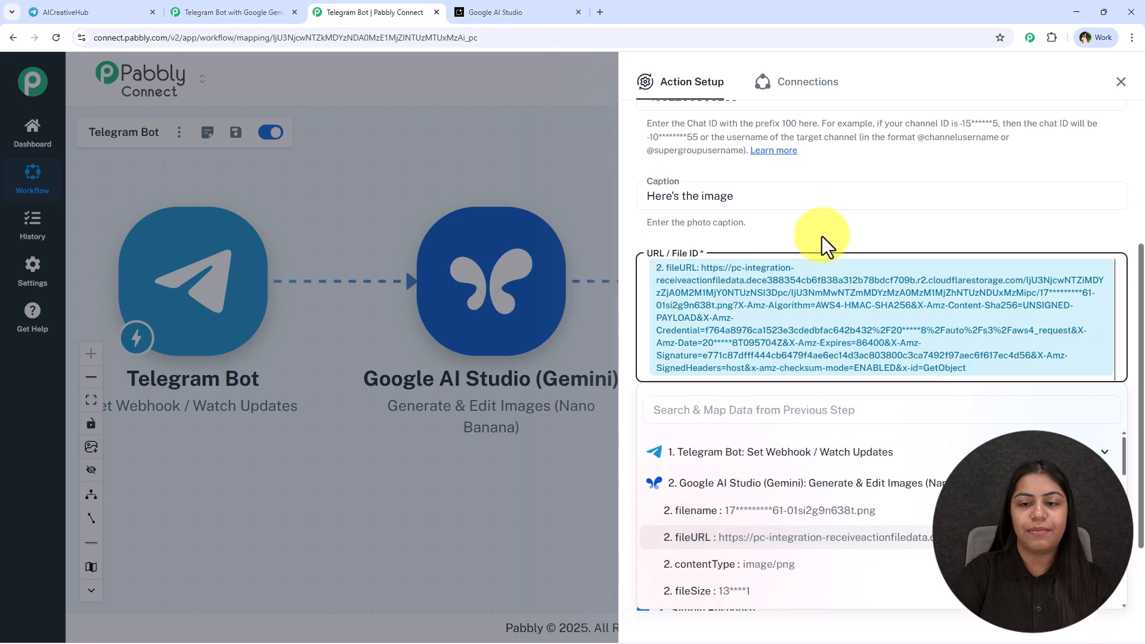
Set the Parse Mode to Markdown and keep Disable Notifications at No for the Send a Photo action
scroll(870, 370, "down", 2)
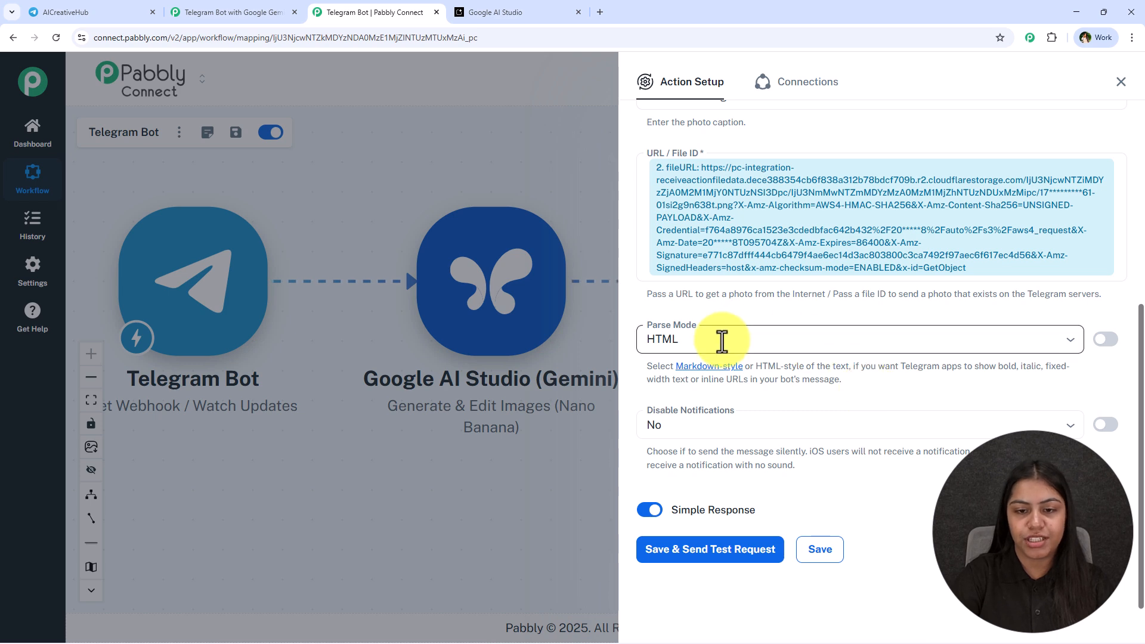
left_click(764, 338)
left_click(758, 401)
left_click(713, 352)
left_click(695, 335)
scroll(792, 389, "up", 3)
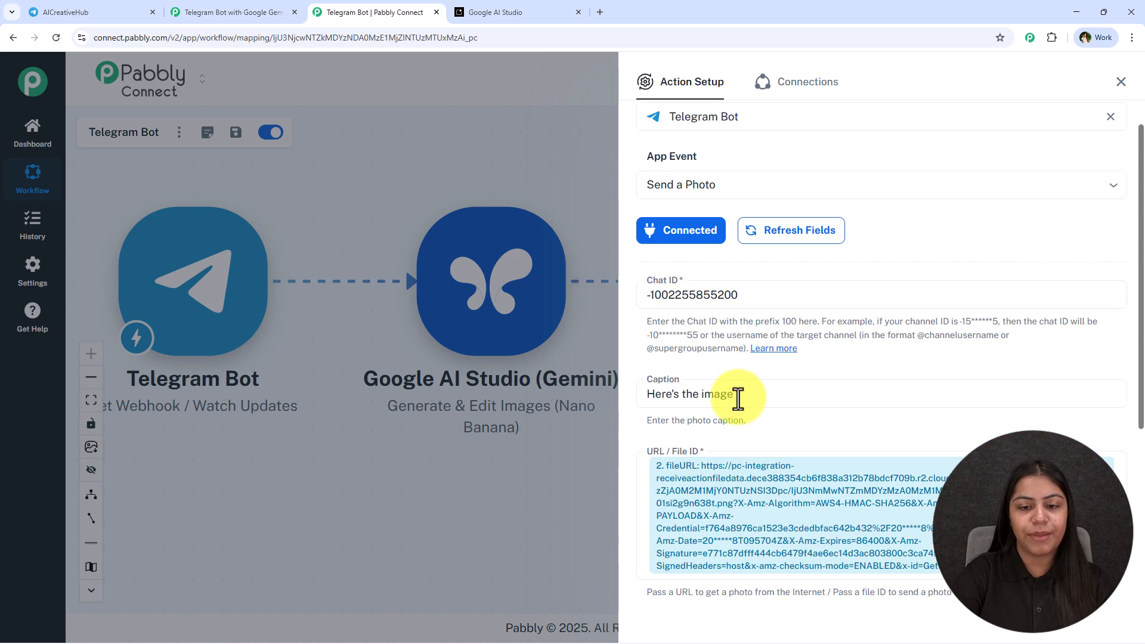
scroll(710, 301, "down", 3)
left_click(723, 421)
left_click(678, 484)
left_click(718, 421)
left_click(708, 456)
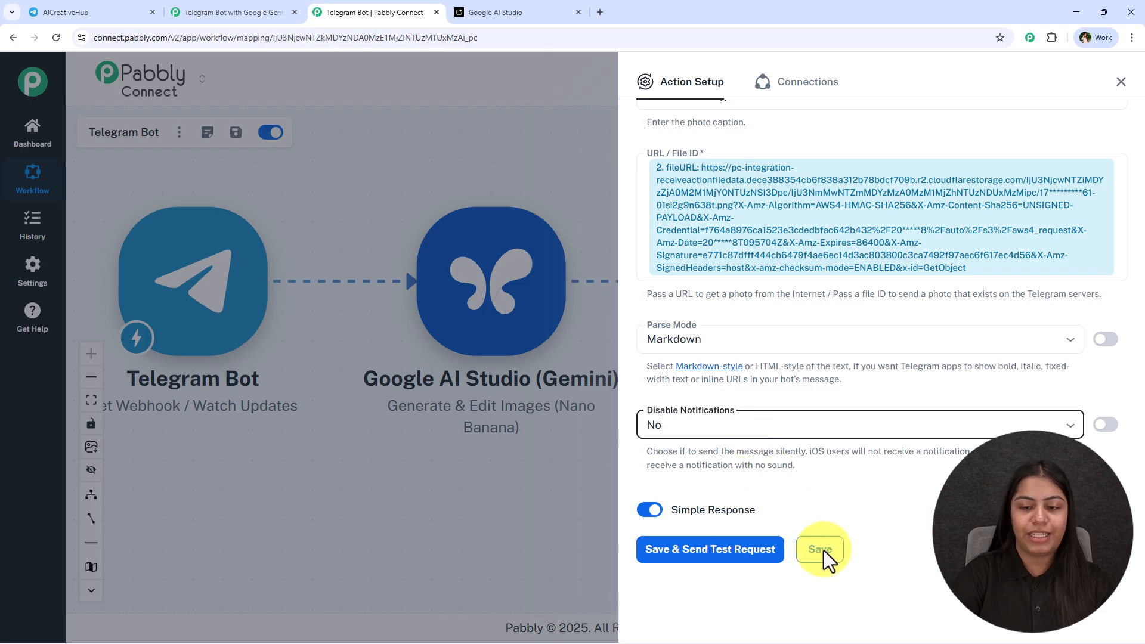
Save the Send a Photo action with a test request, close its setup, and examine the bot's photo and caption in the AICreativeHub Telegram group
left_click(748, 558)
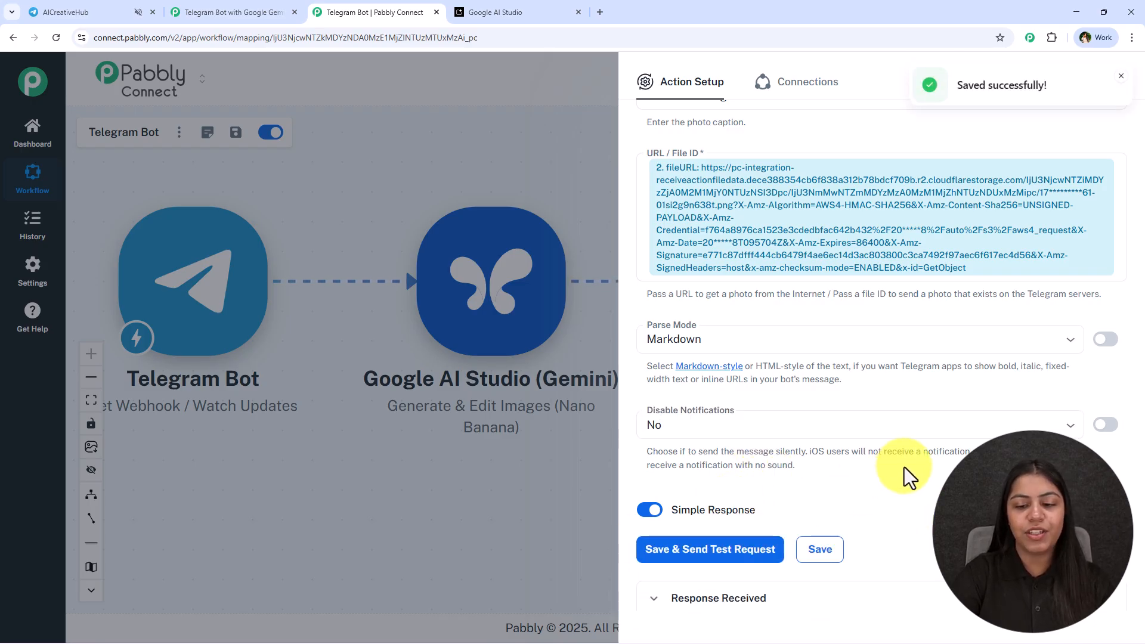
left_click(1124, 95)
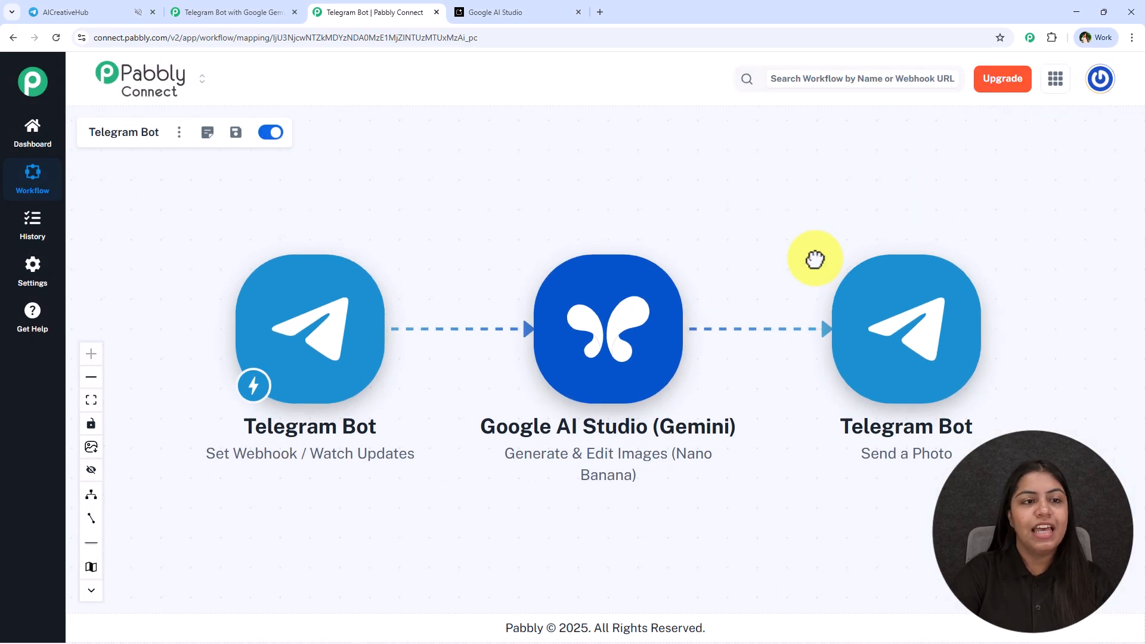
left_click(70, 2)
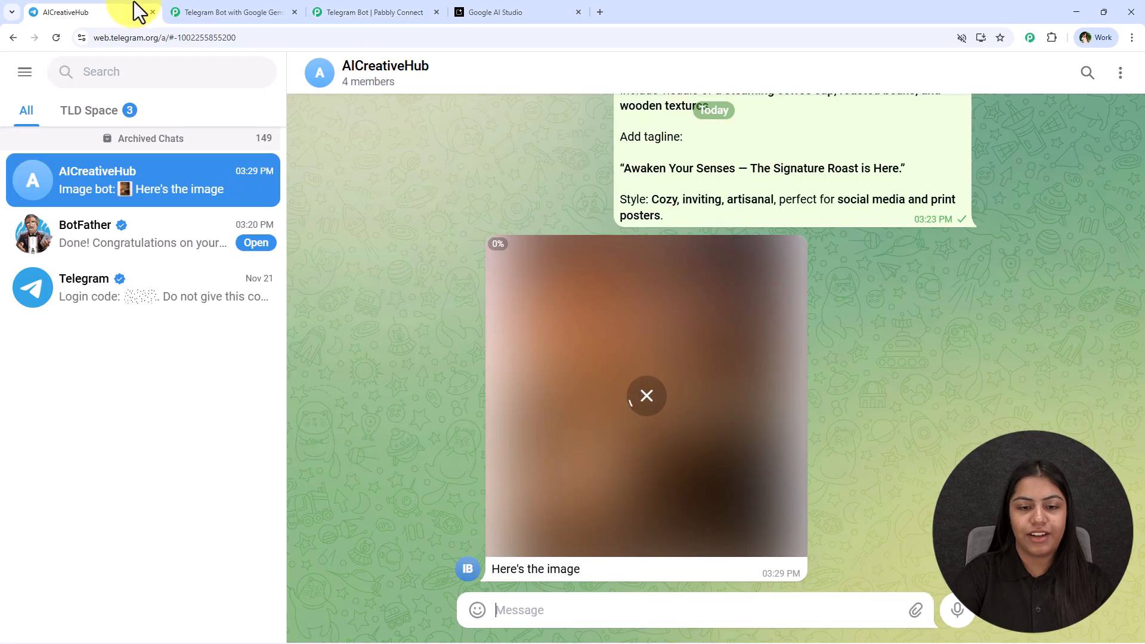
left_click_drag(491, 571, 601, 574)
left_click(352, 441)
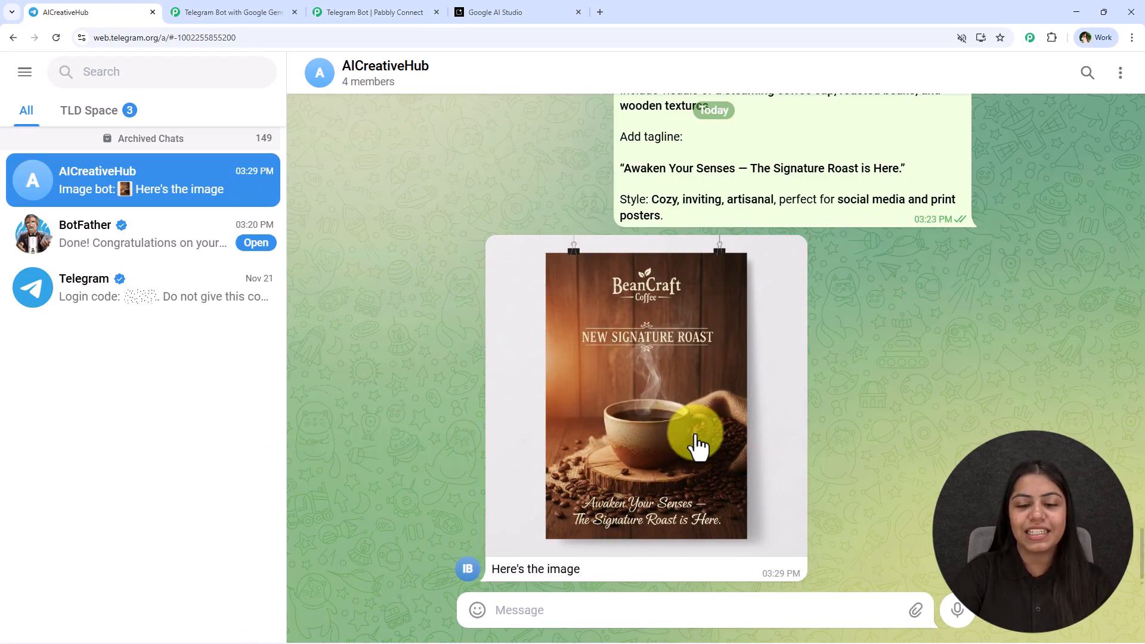
scroll(572, 426, "up", 6)
scroll(691, 366, "down", 6)
Send the AICreativeHub Telegram group a prompt for a minimalist, elegant skincare poster introducing Natural Glow Skincare's new Rose Toner
left_click(349, 12)
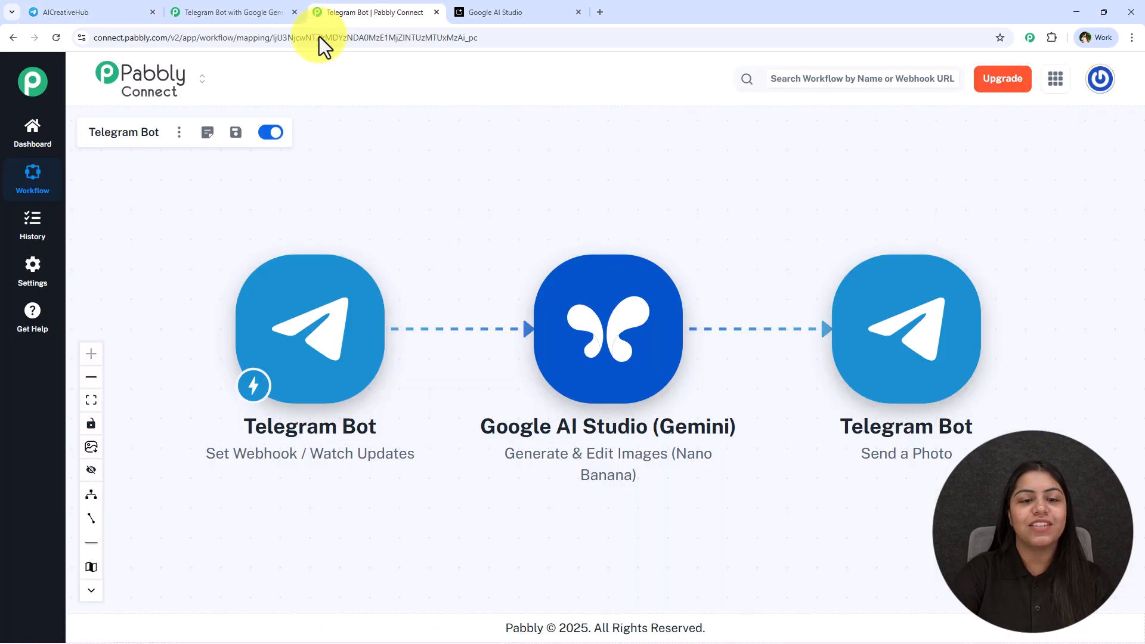
left_click_drag(685, 589, 668, 549)
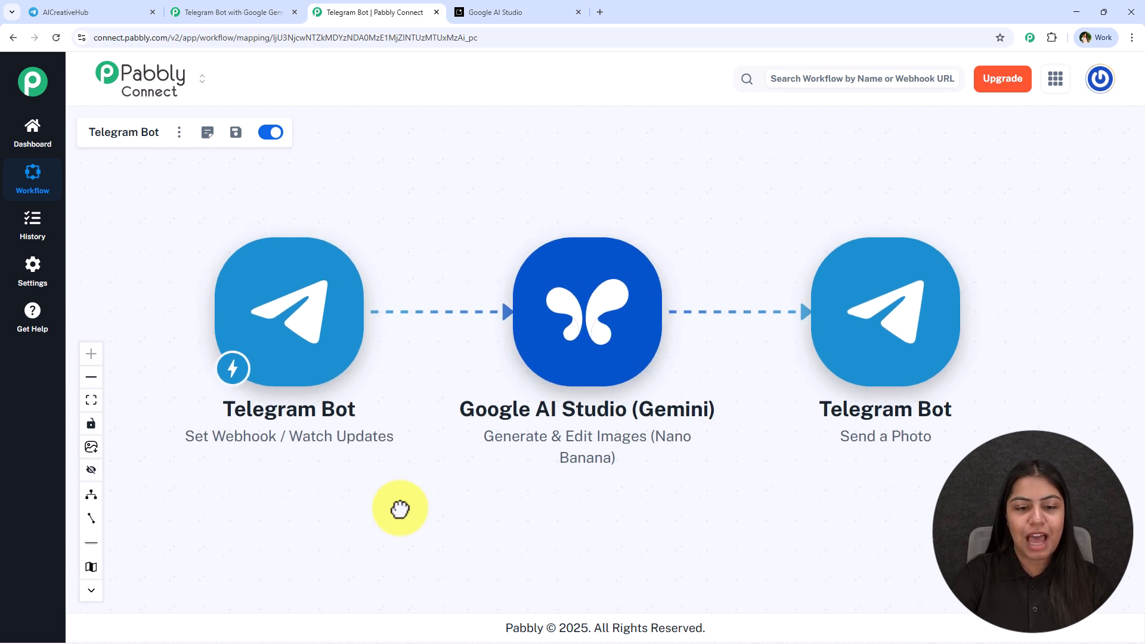
left_click(72, 11)
type("Create a minimalist, elegant skincare poster for Natural Glow Skincare introducing their new Rose Toner.  Use soft blush pinks, white, and rose-gold accents.  Feature a glass bottle surrounded by rose petals and dew drops.  Include the tagline:  \"Hydration in Every Drop — The Rose Toner by Natural Glow.\"  Style: luxury, natural lighting, clean composition, ideal for Instagram and website hero sections.")
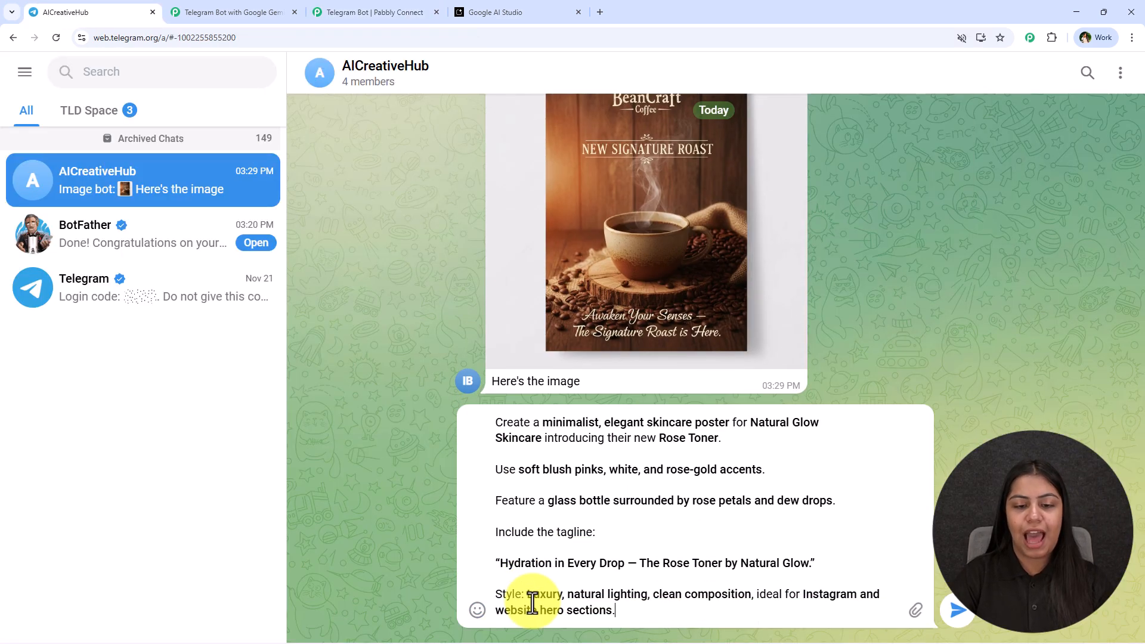
key("Return")
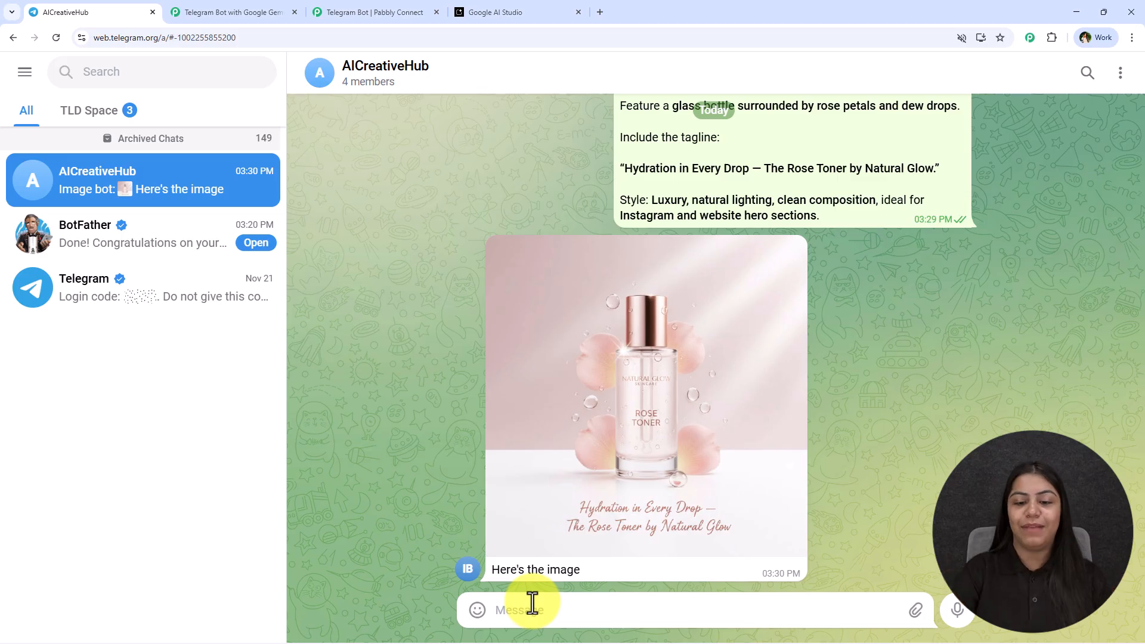
Return to the Pabbly Connect workflow and move the Google AI Studio (Gemini) node higher than the two Telegram Bot nodes
left_click(410, 16)
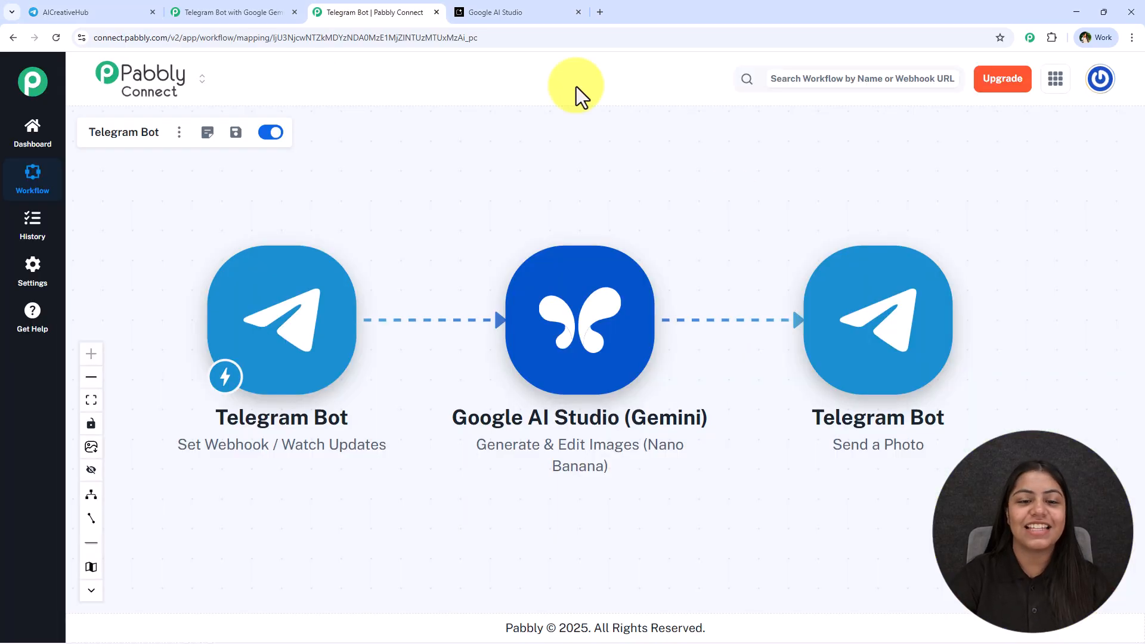
left_click_drag(650, 249, 664, 207)
scroll(723, 203, "down", 1)
scroll(740, 193, "down", 1)
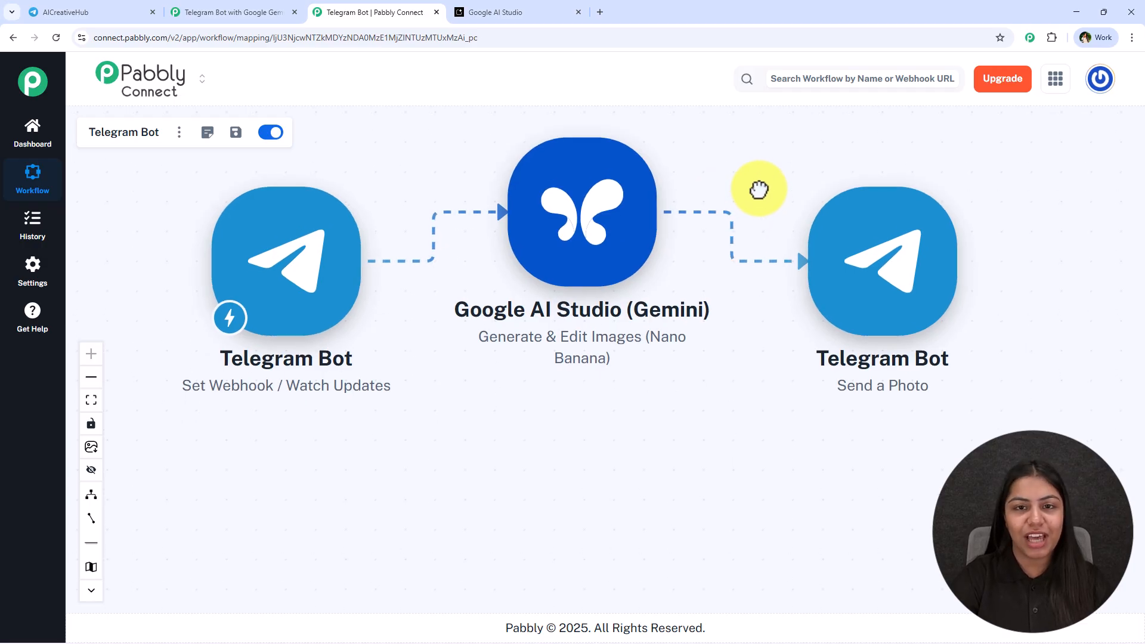